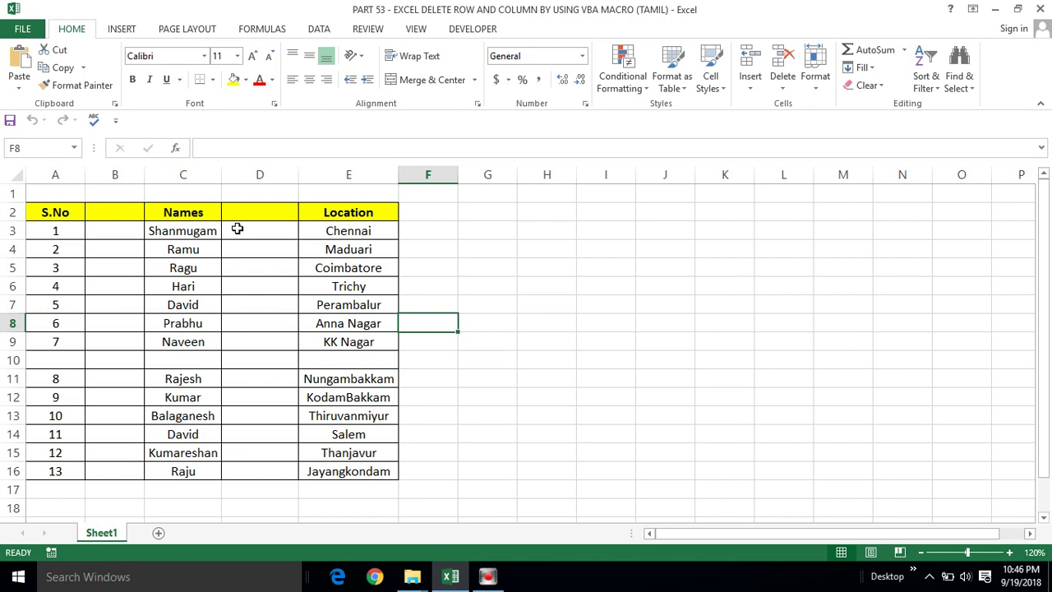
# Select column D, the whole sheet, cells A3, B1 and A1, row 1, and cell A2.
pyautogui.click(248, 175)
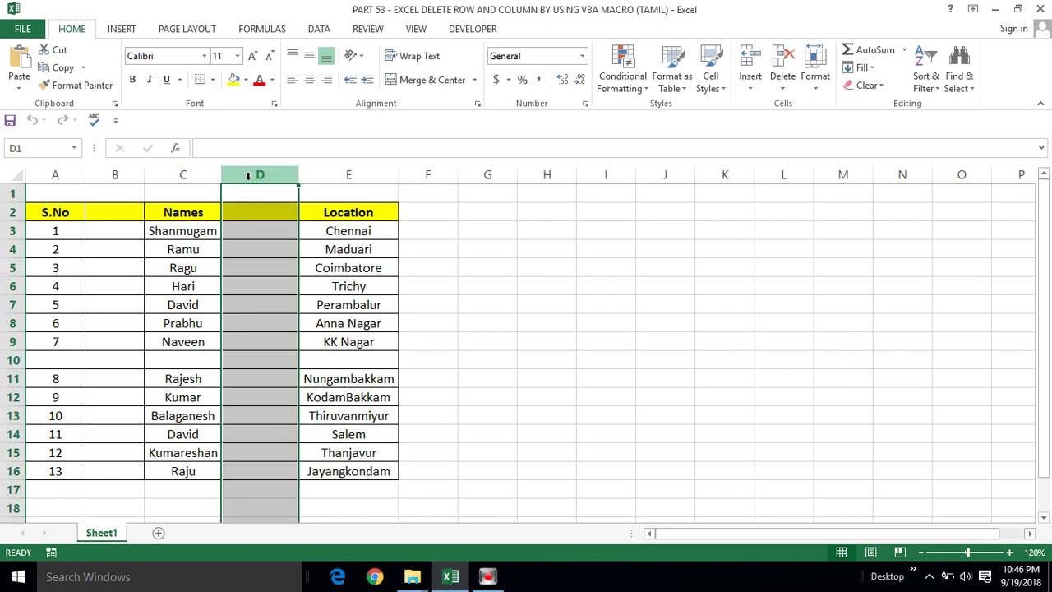
pyautogui.click(18, 182)
pyautogui.click(51, 232)
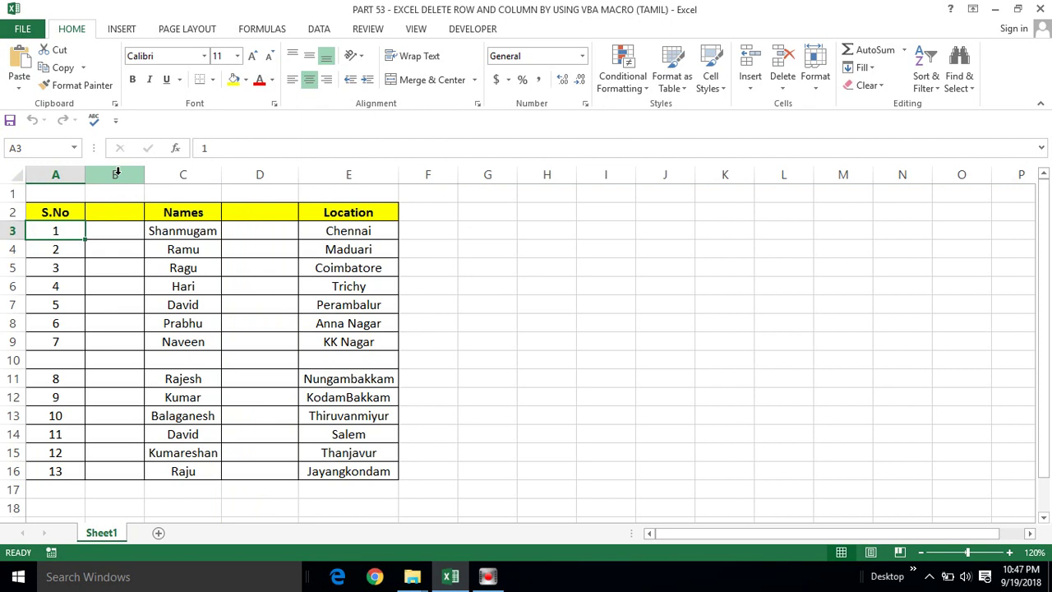
pyautogui.click(110, 193)
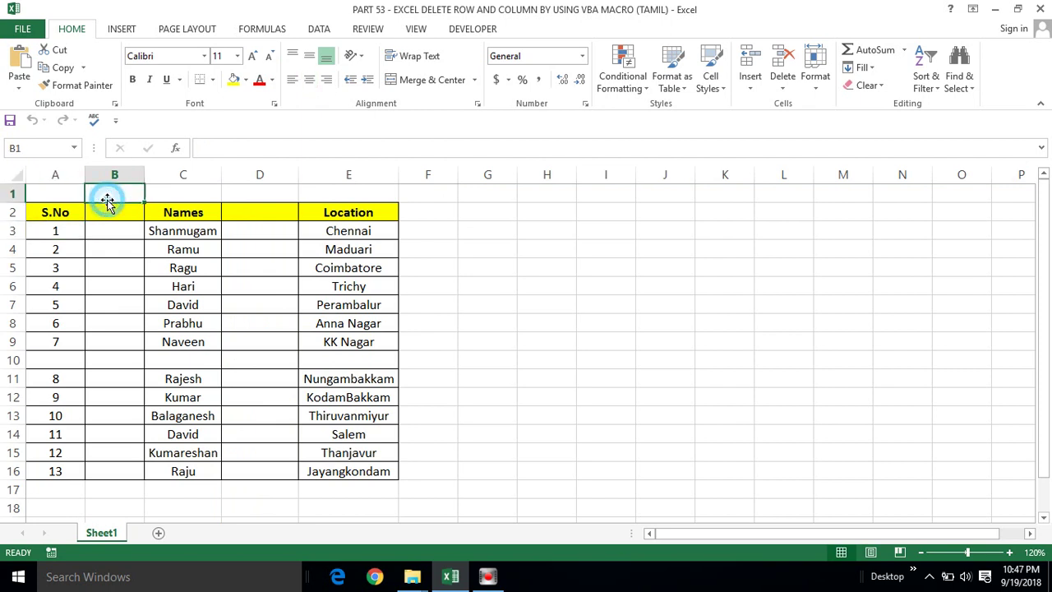
pyautogui.click(47, 194)
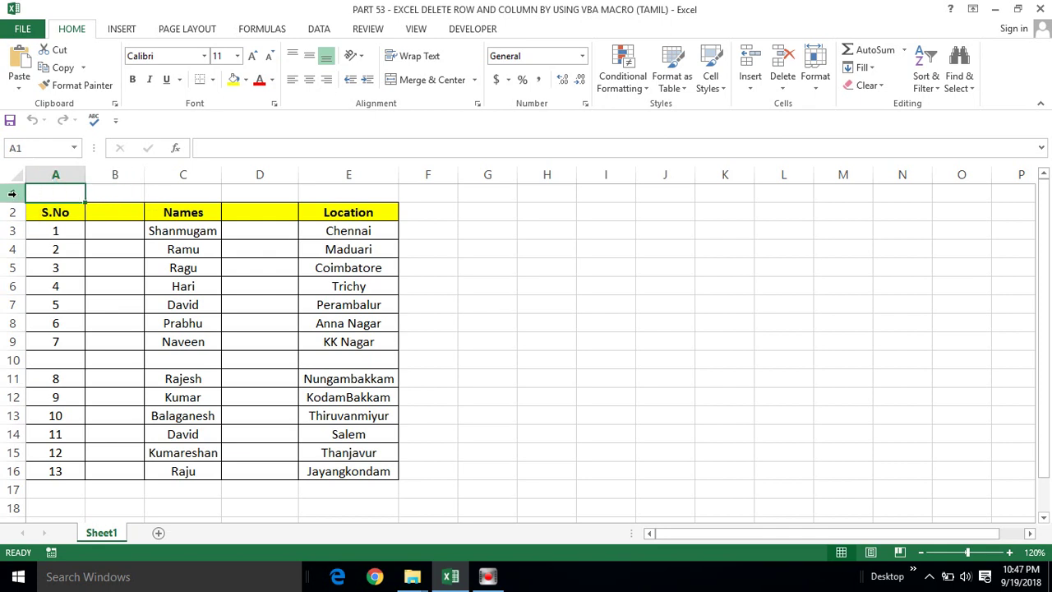
pyautogui.click(13, 194)
pyautogui.click(77, 212)
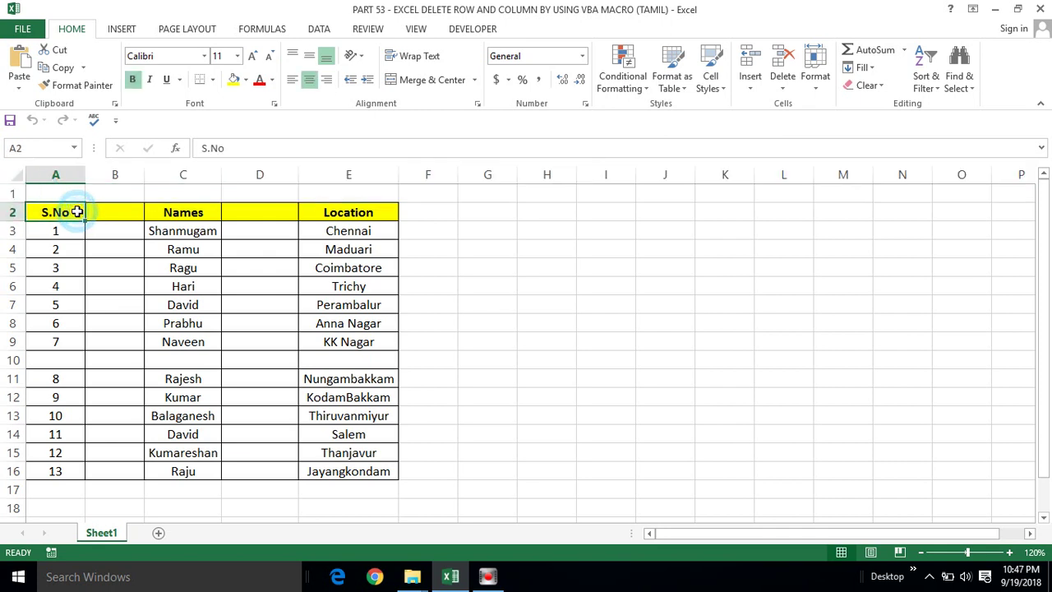
# Select row 1, cell B5, empty columns B and D, and cell D2.
pyautogui.click(10, 194)
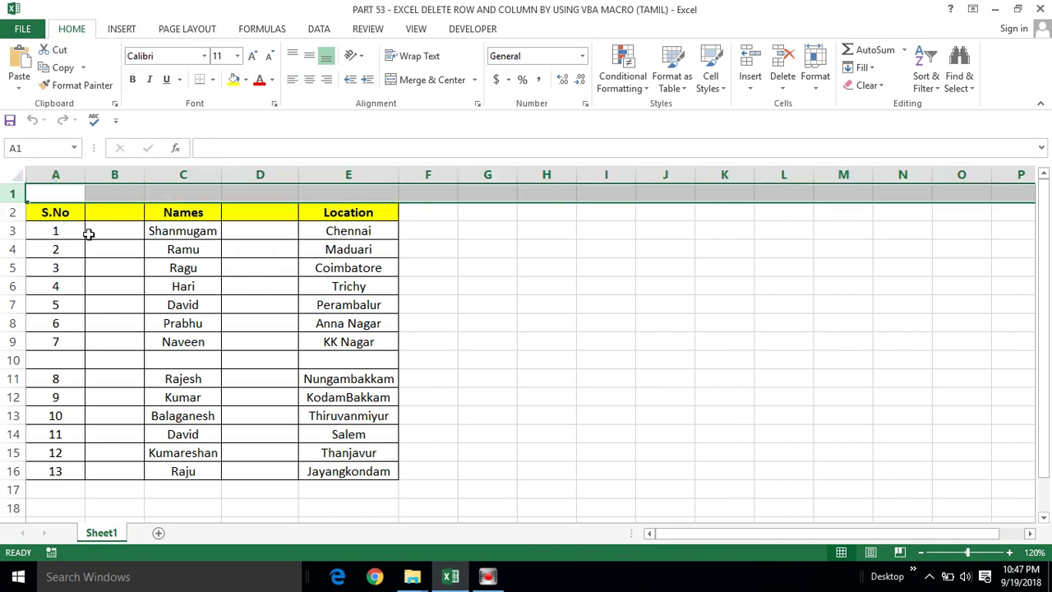
pyautogui.click(105, 263)
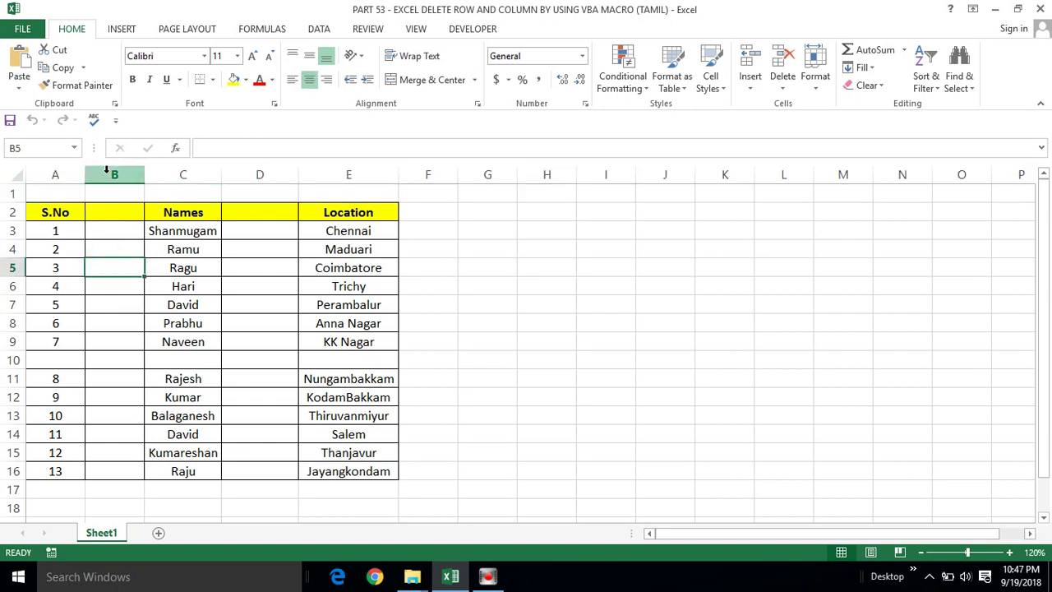
pyautogui.click(17, 194)
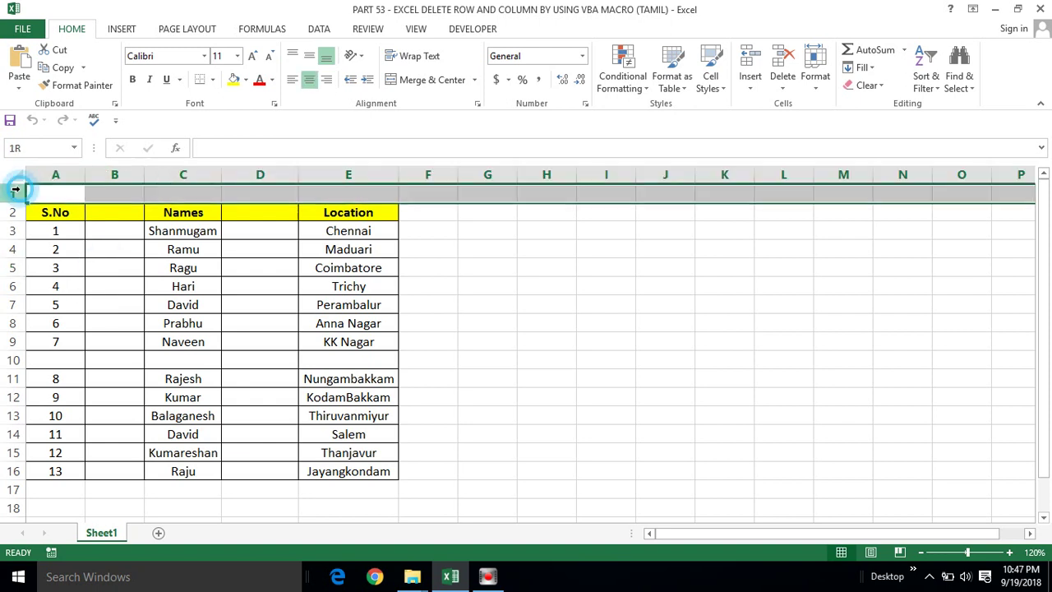
pyautogui.click(115, 175)
pyautogui.click(258, 174)
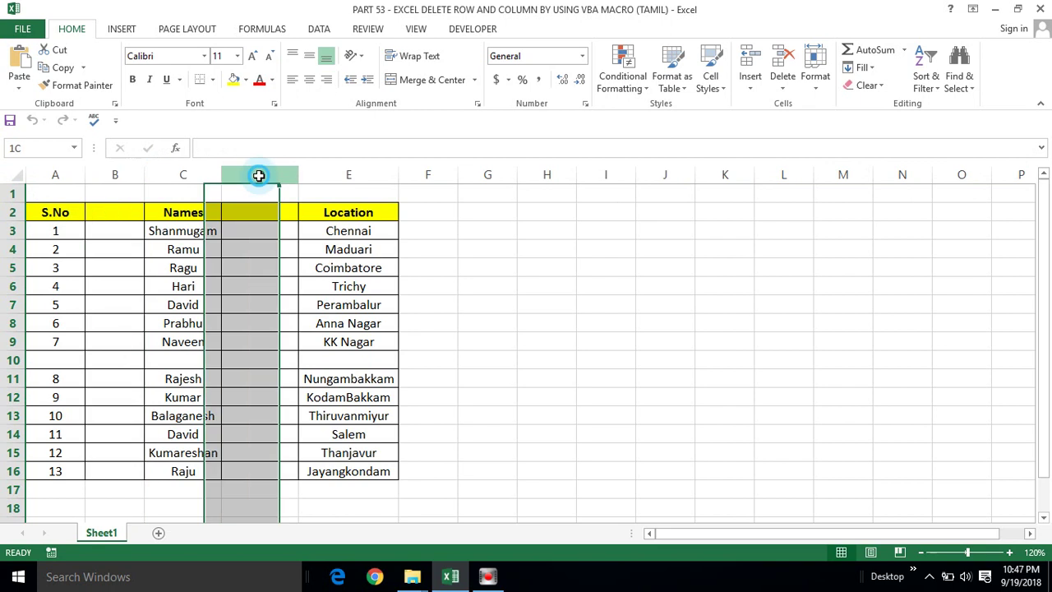
pyautogui.click(228, 212)
pyautogui.click(247, 169)
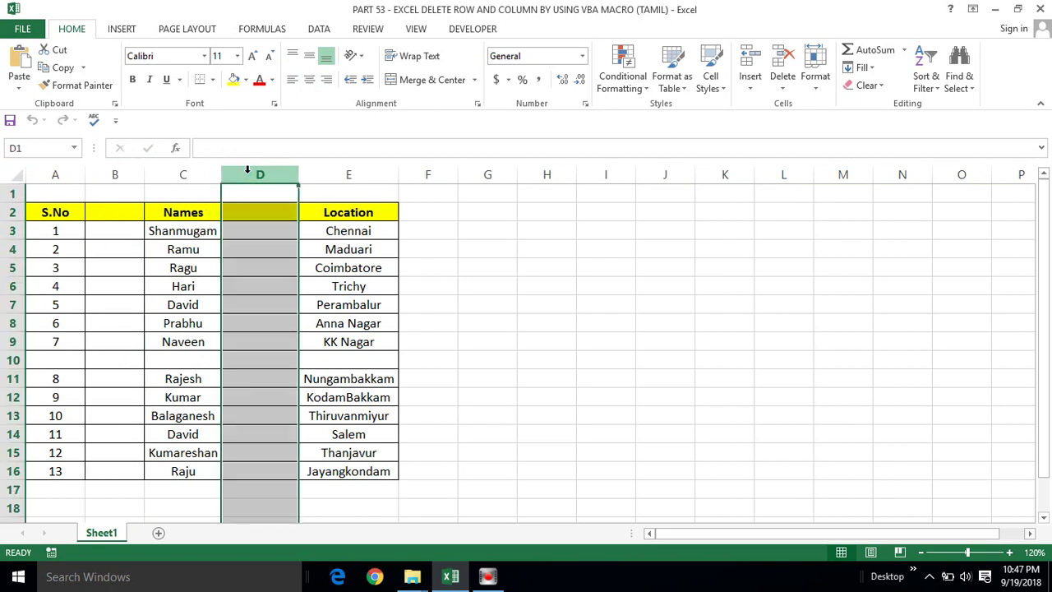
# Delete empty column D through the context menu and then Ctrl+minus, undoing each deletion.
pyautogui.rightClick(249, 213)
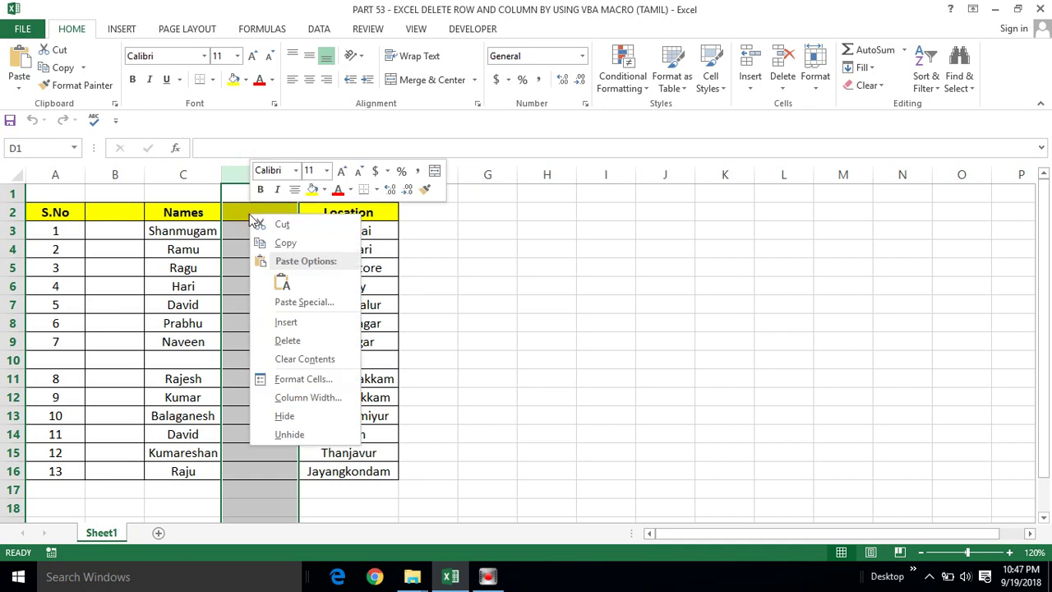
pyautogui.click(288, 341)
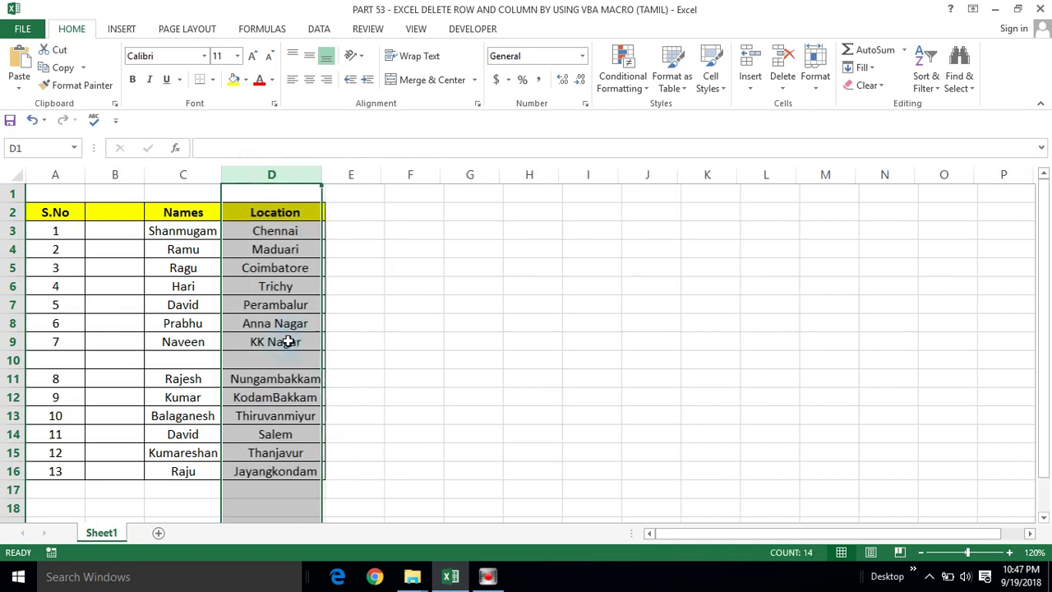
pyautogui.hotkey('ctrl', 'z')
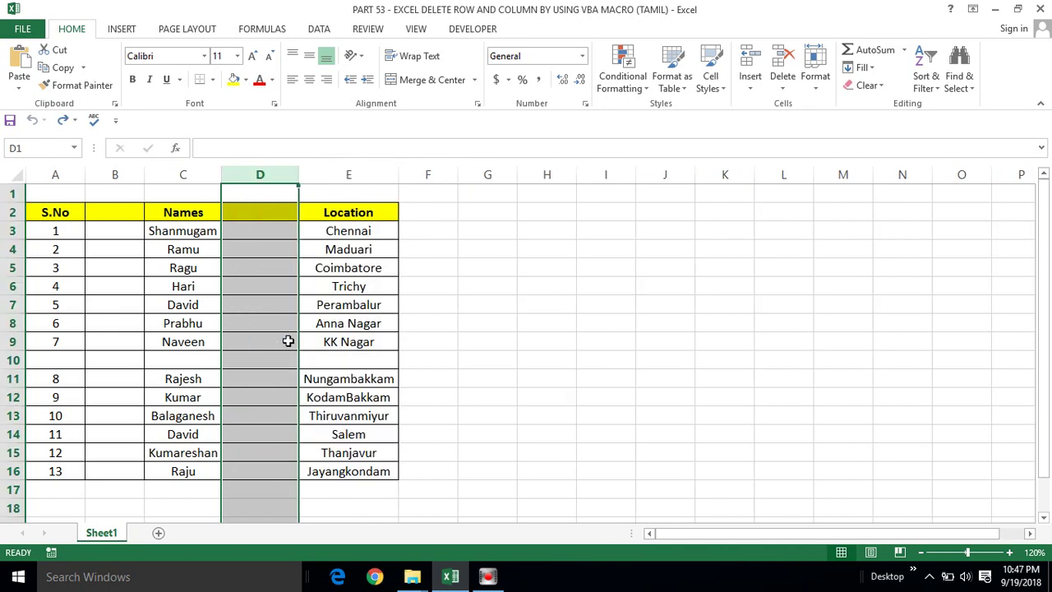
pyautogui.click(259, 175)
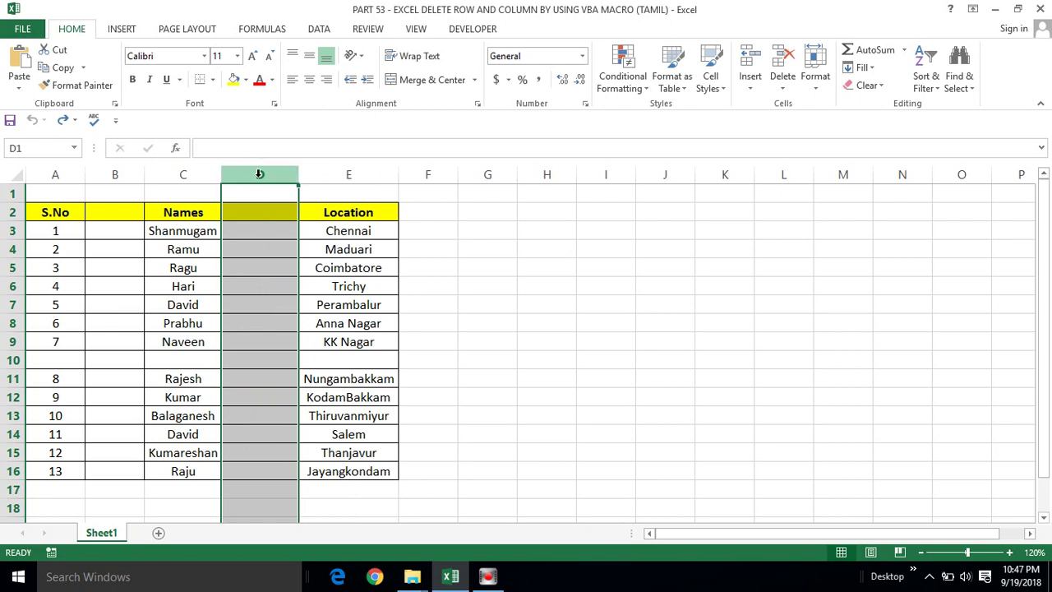
pyautogui.hotkey('ctrl', '-')
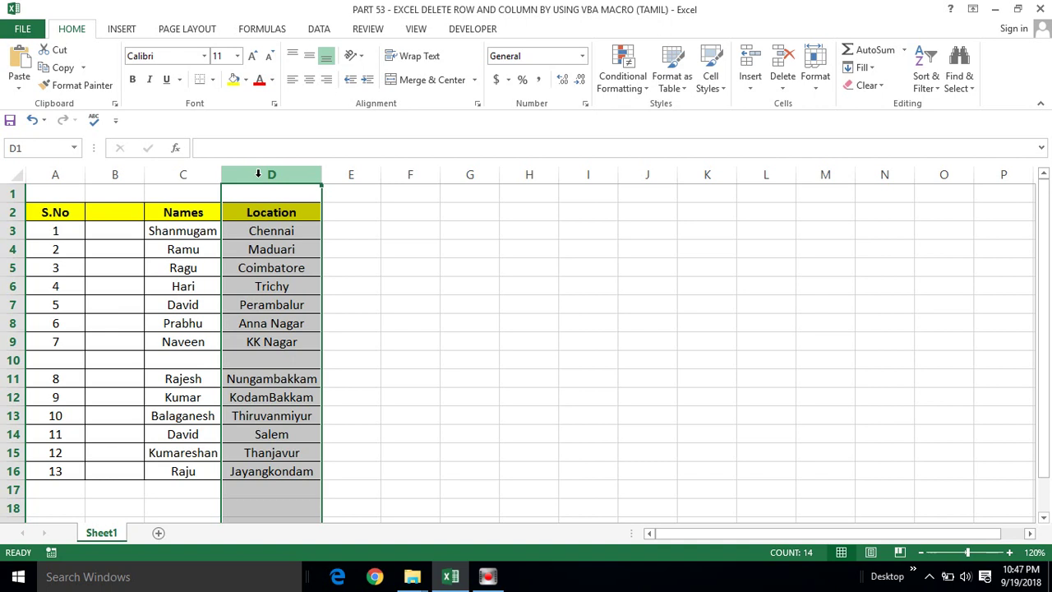
pyautogui.hotkey('ctrl', 'z')
# Delete empty row 10 by shortcut and through the context menu, undoing each, then select C6.
pyautogui.click(14, 361)
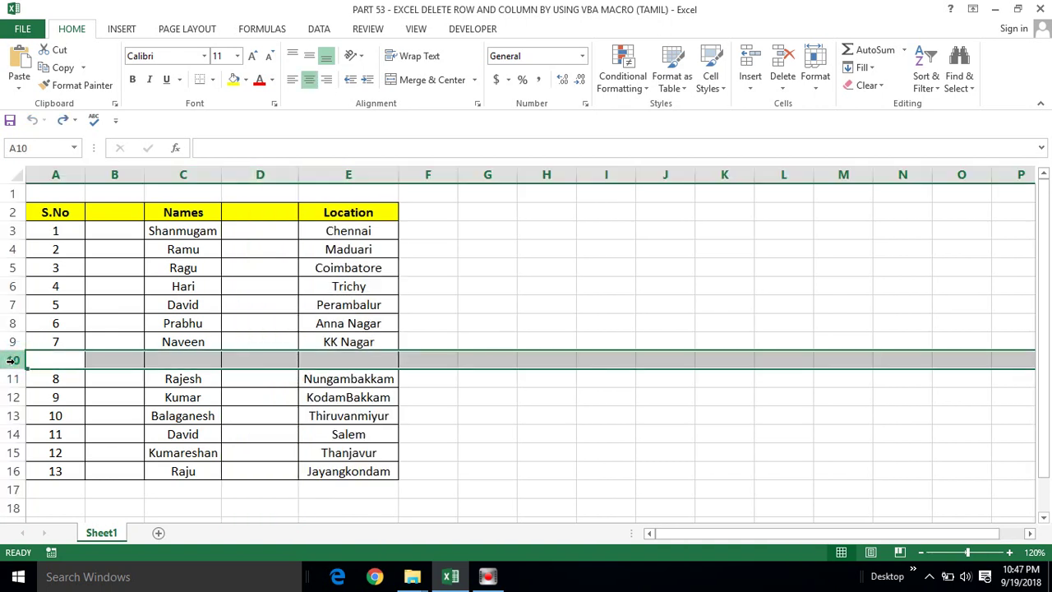
pyautogui.hotkey('ctrl', '-')
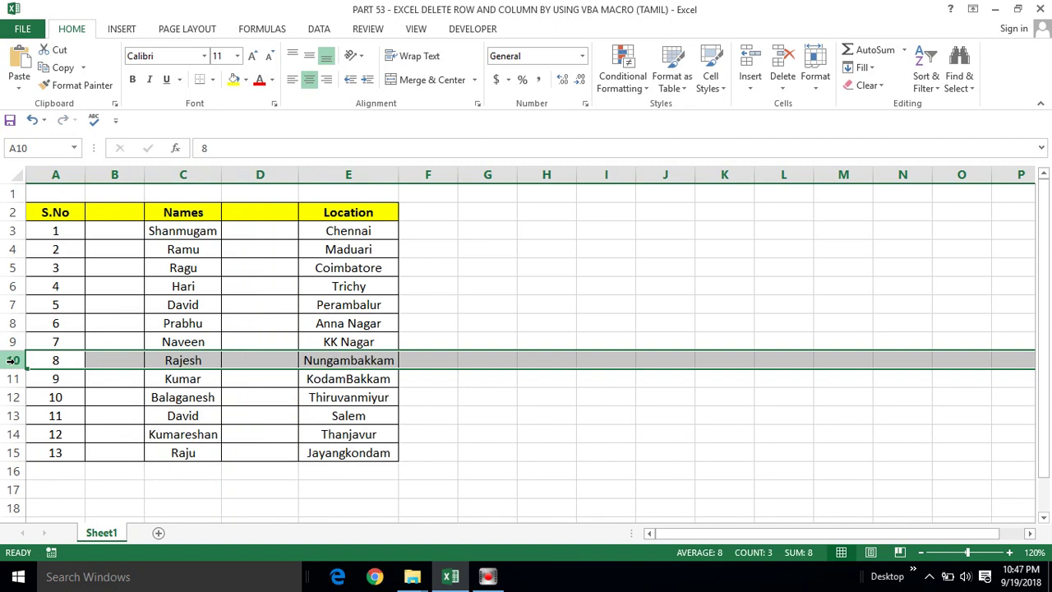
pyautogui.hotkey('ctrl', 'shift', '+')
pyautogui.rightClick(41, 362)
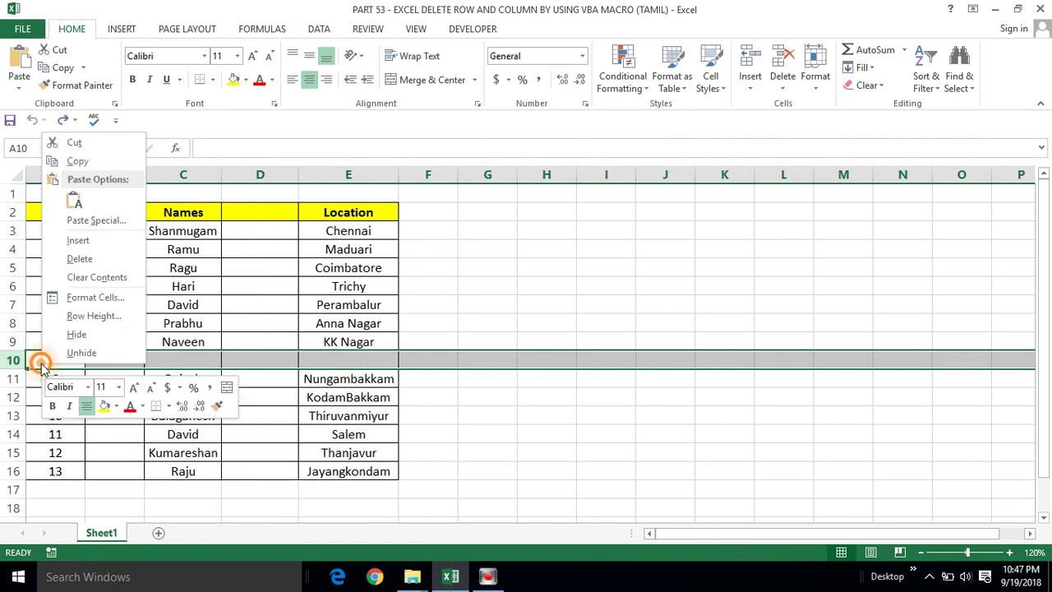
pyautogui.click(110, 257)
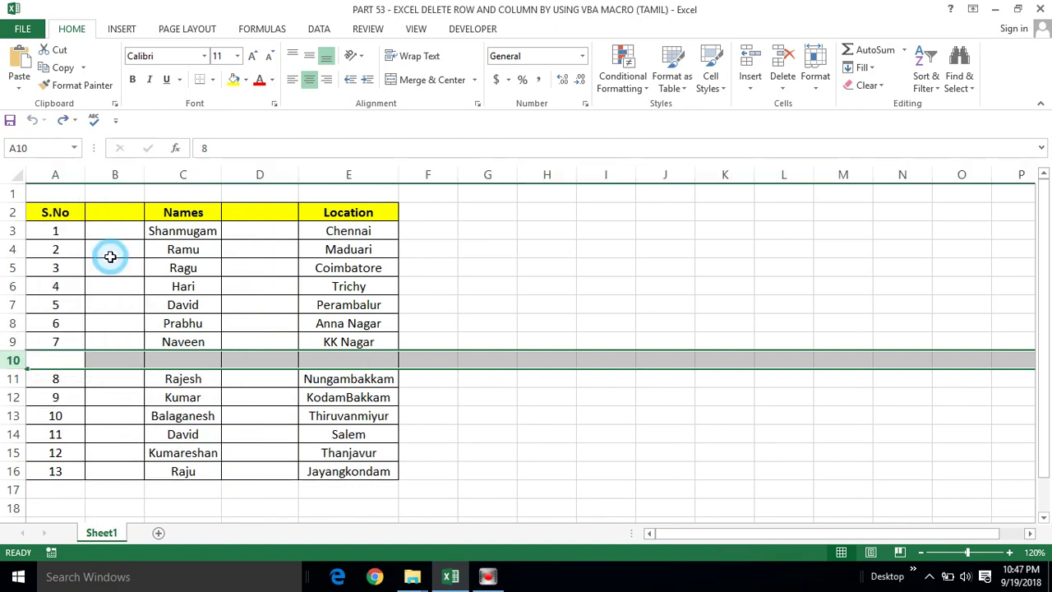
pyautogui.hotkey('ctrl', 'z')
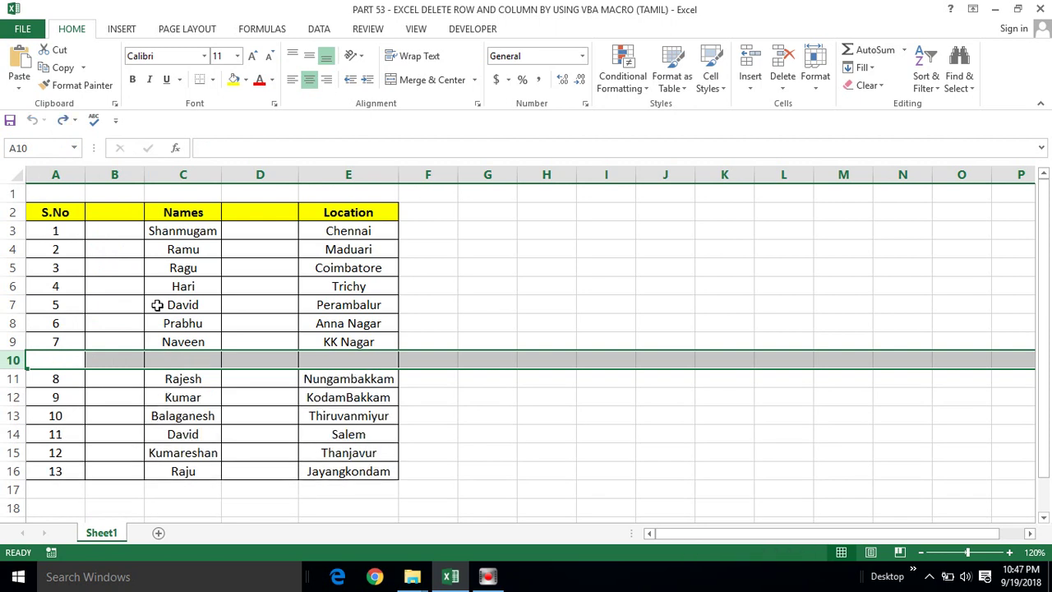
pyautogui.click(189, 292)
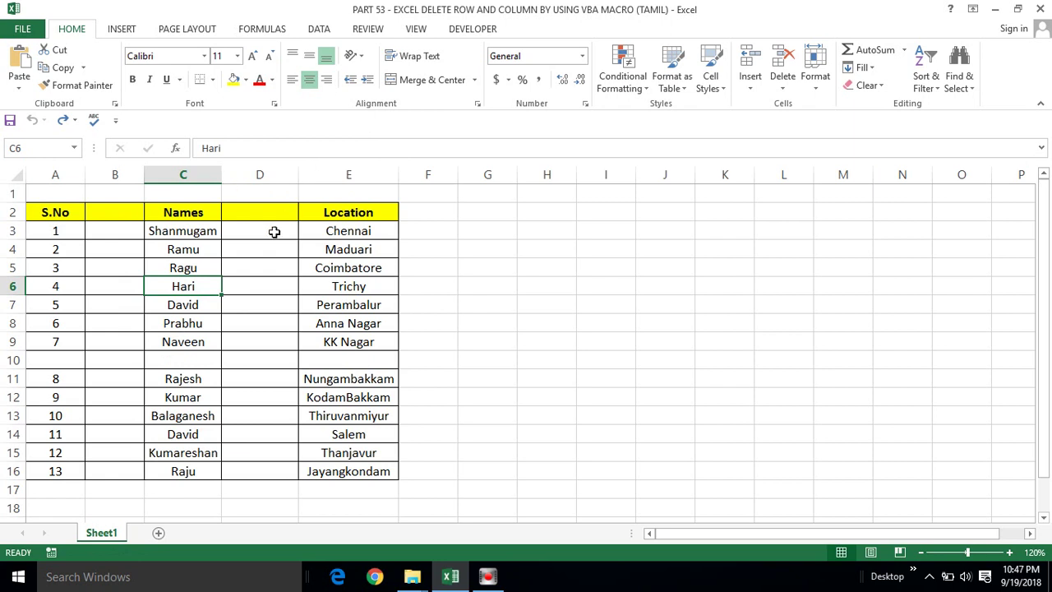
# Open the VBA editor maximised and add a blank line above the four Range statements.
pyautogui.hotkey('alt', 'F11')
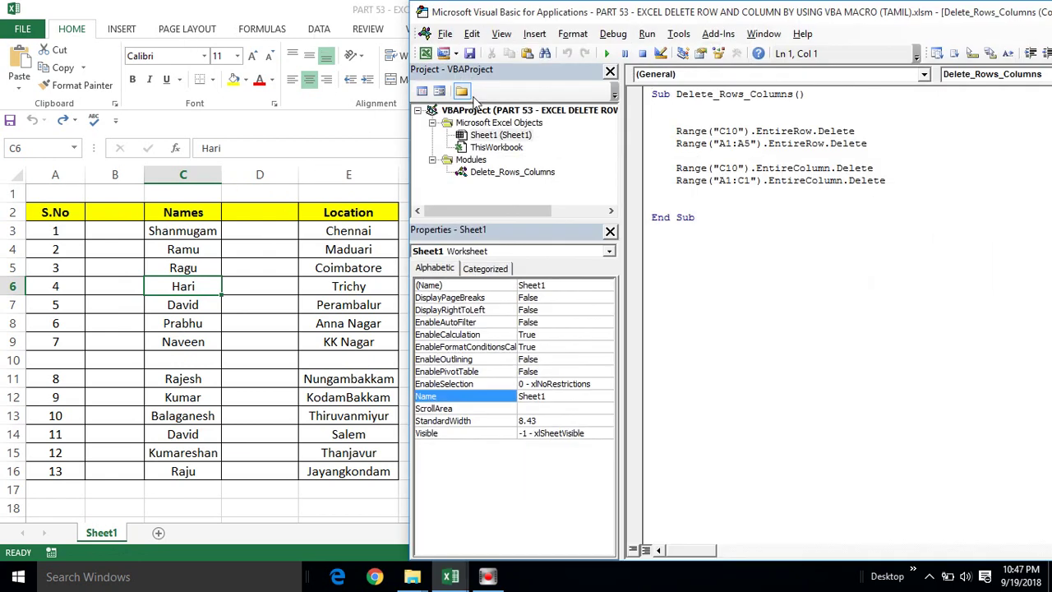
pyautogui.doubleClick(598, 11)
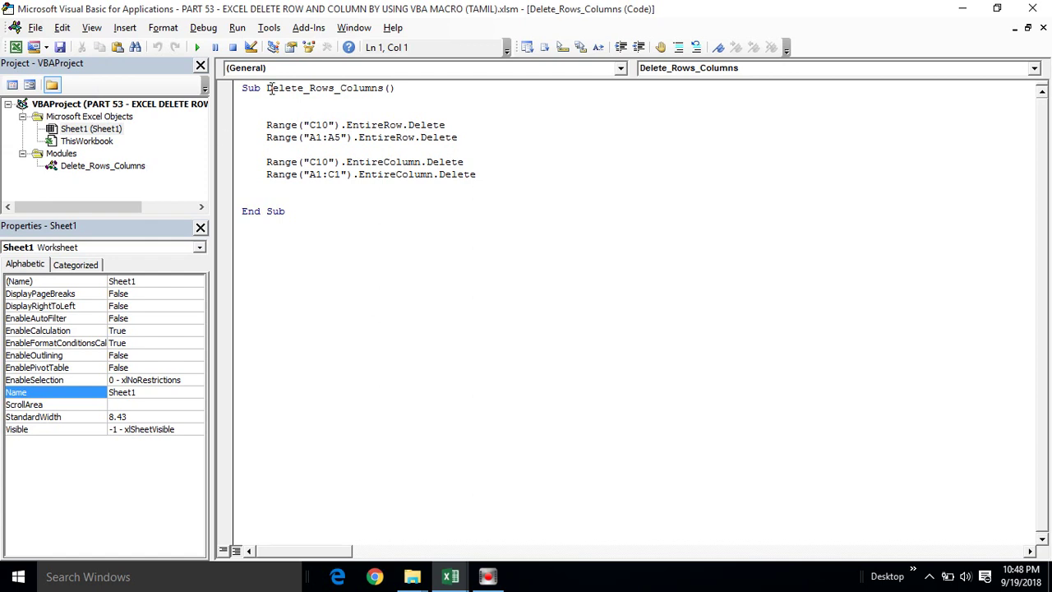
pyautogui.moveTo(266, 88); pyautogui.dragTo(401, 76)
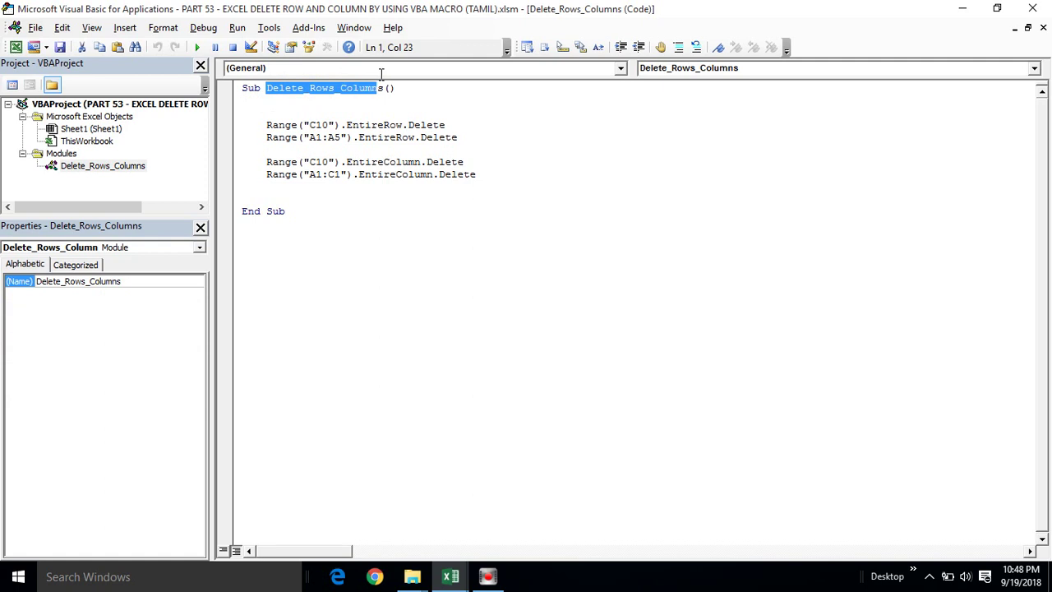
pyautogui.moveTo(396, 82); pyautogui.dragTo(385, 86)
pyautogui.moveTo(266, 125); pyautogui.dragTo(478, 176)
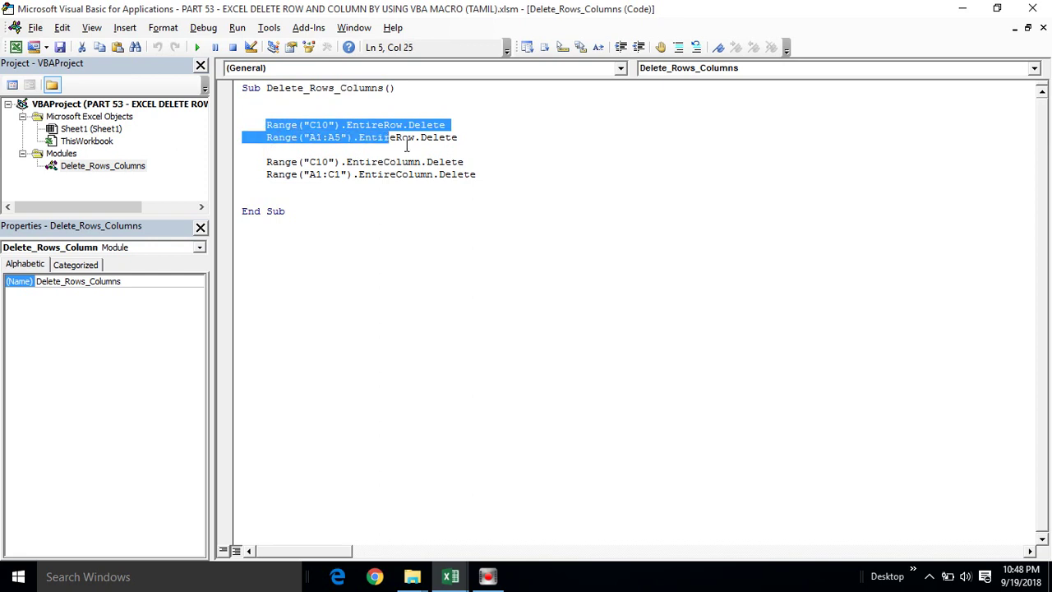
pyautogui.click(274, 109)
pyautogui.press('Return')
# Write Range("A1").EntireColumn.Delete above the Range statements using autocomplete.
pyautogui.press('Up')
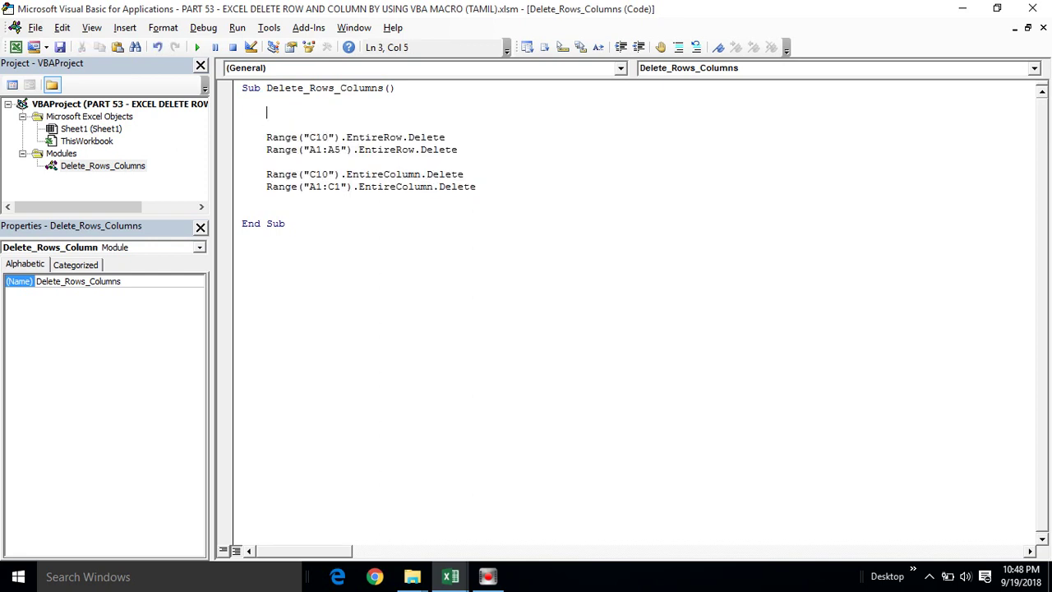
pyautogui.write('Range(')
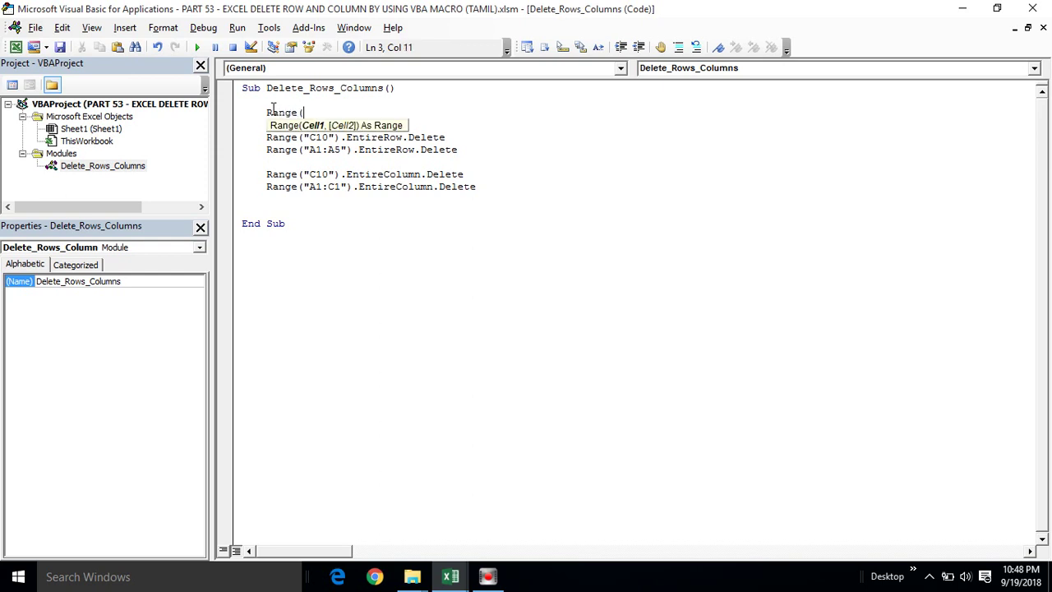
pyautogui.write('"A1')
pyautogui.write('")')
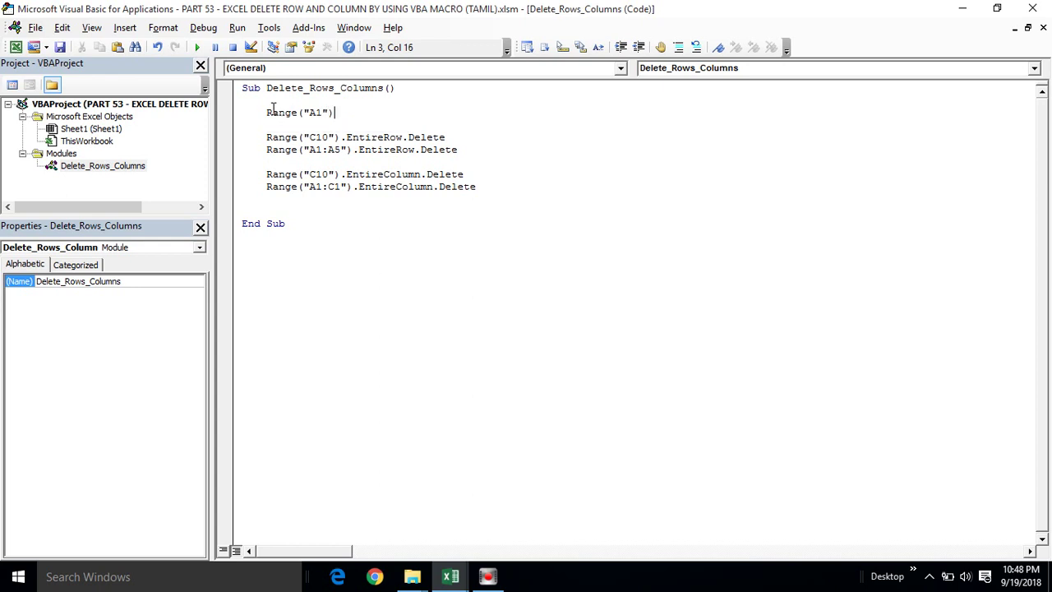
pyautogui.write('.ent')
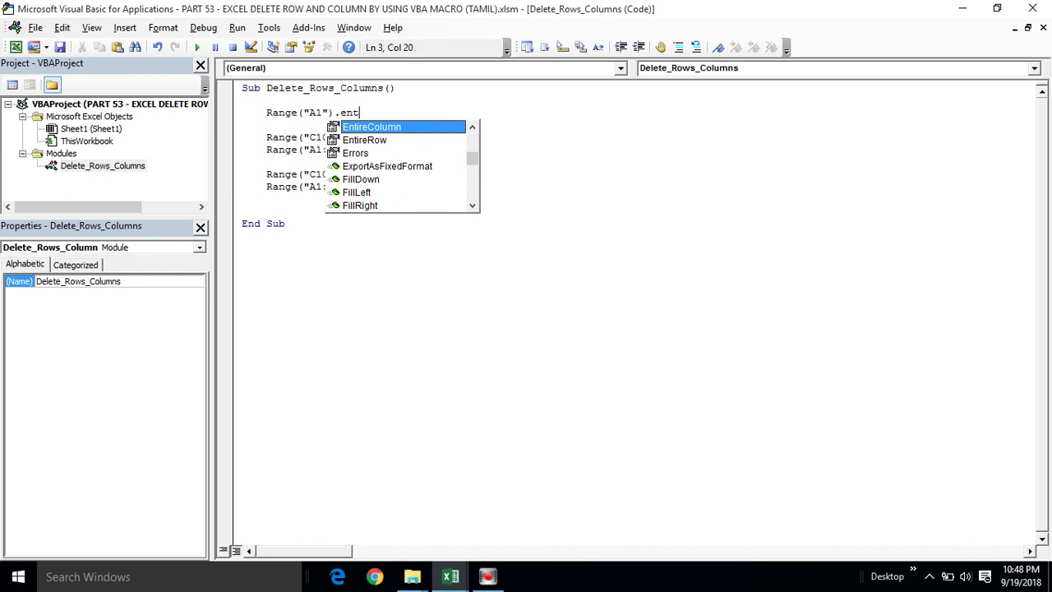
pyautogui.press('Tab')
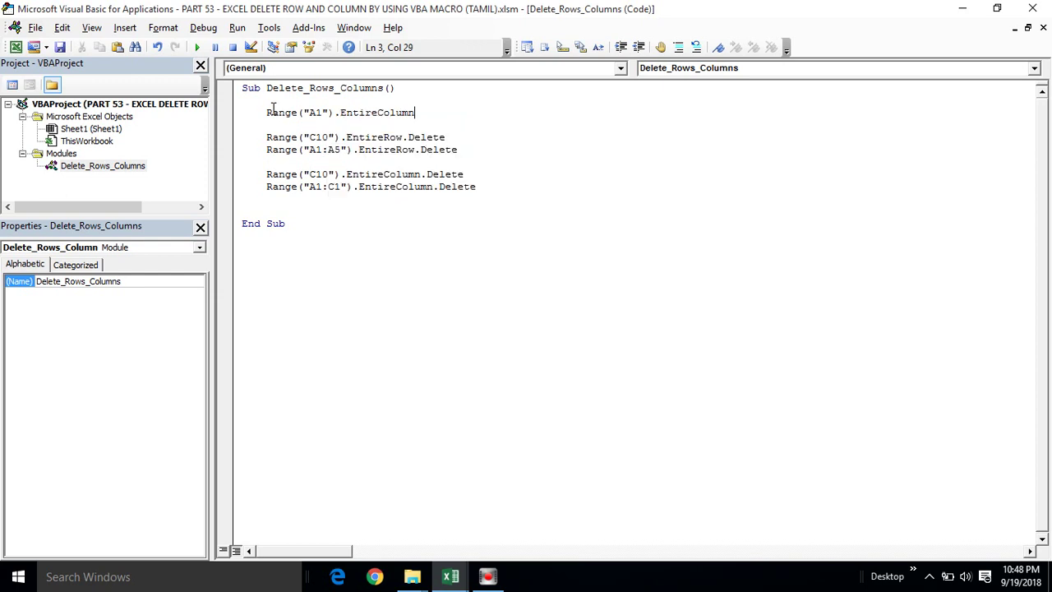
pyautogui.write('.d')
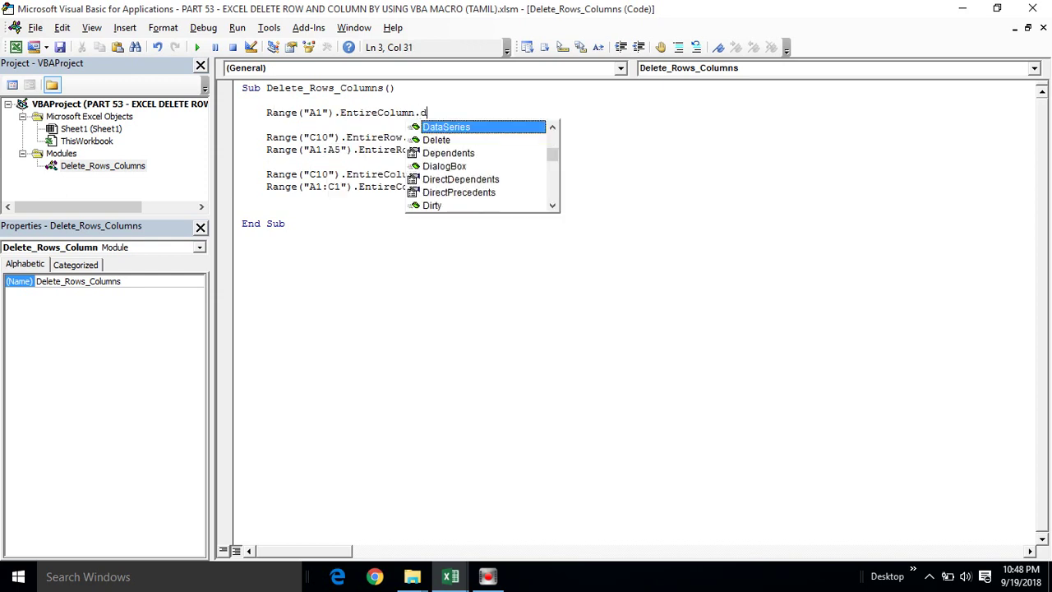
pyautogui.write('elete')
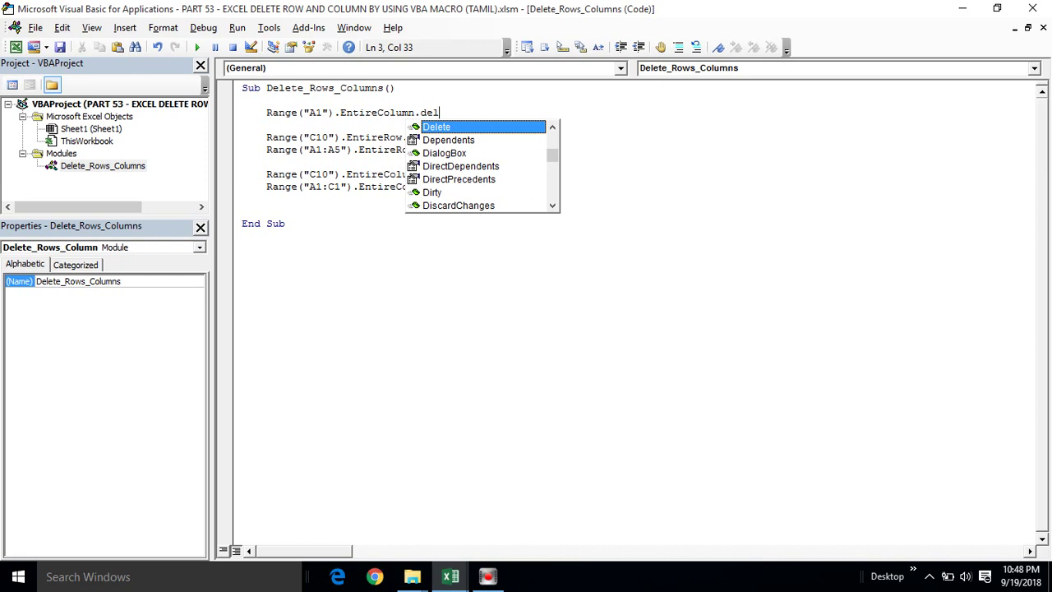
pyautogui.press('Tab')
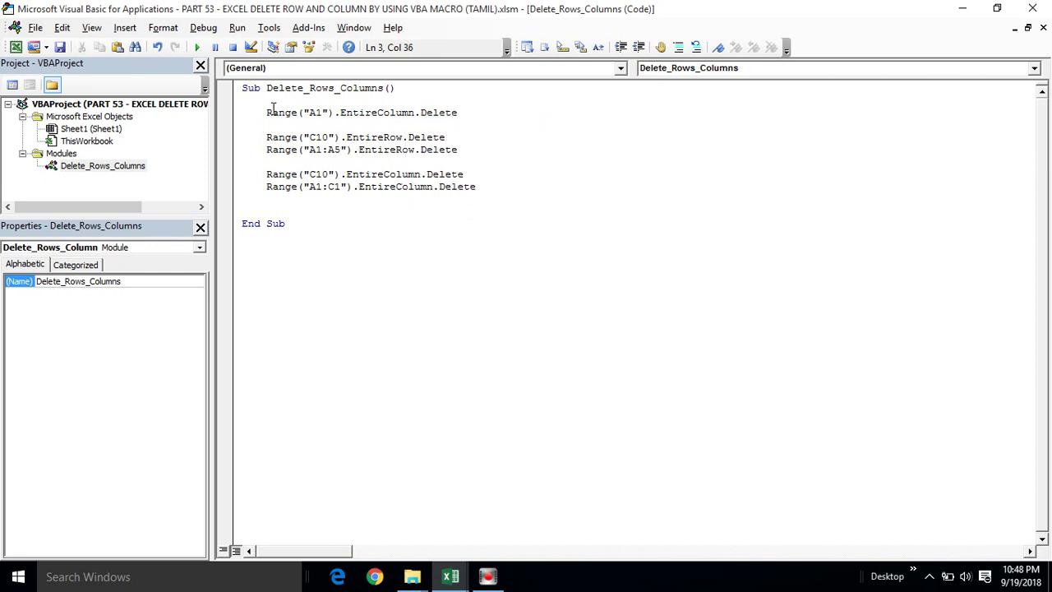
# Delete that new line and the extra blank line, then restore the editor window beside Excel.
pyautogui.hotkey('shift', 'Home')
pyautogui.press('Delete')
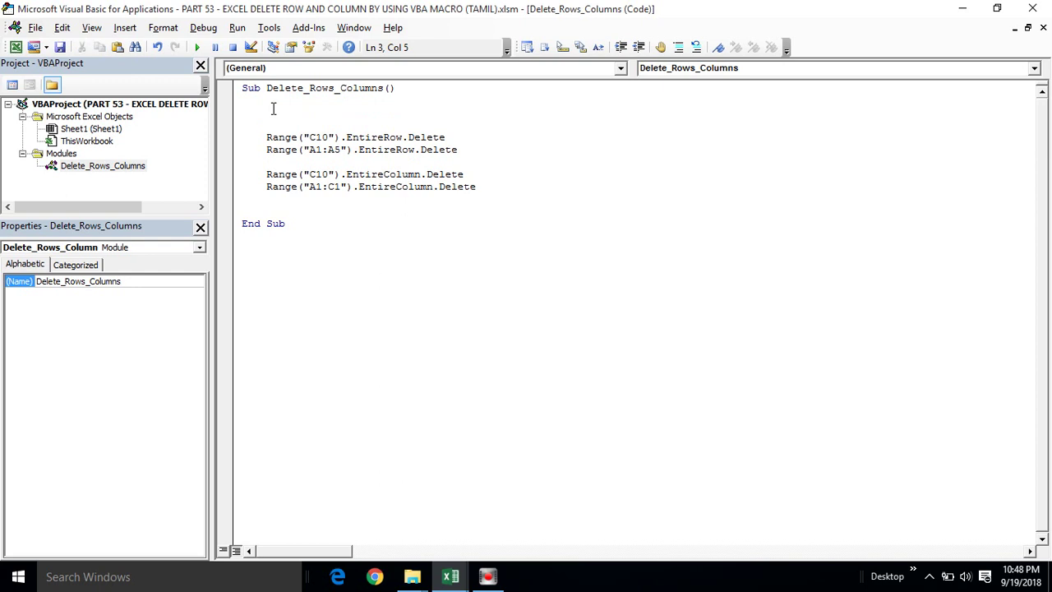
pyautogui.press('Down')
pyautogui.press('BackSpace')
pyautogui.press('BackSpace')
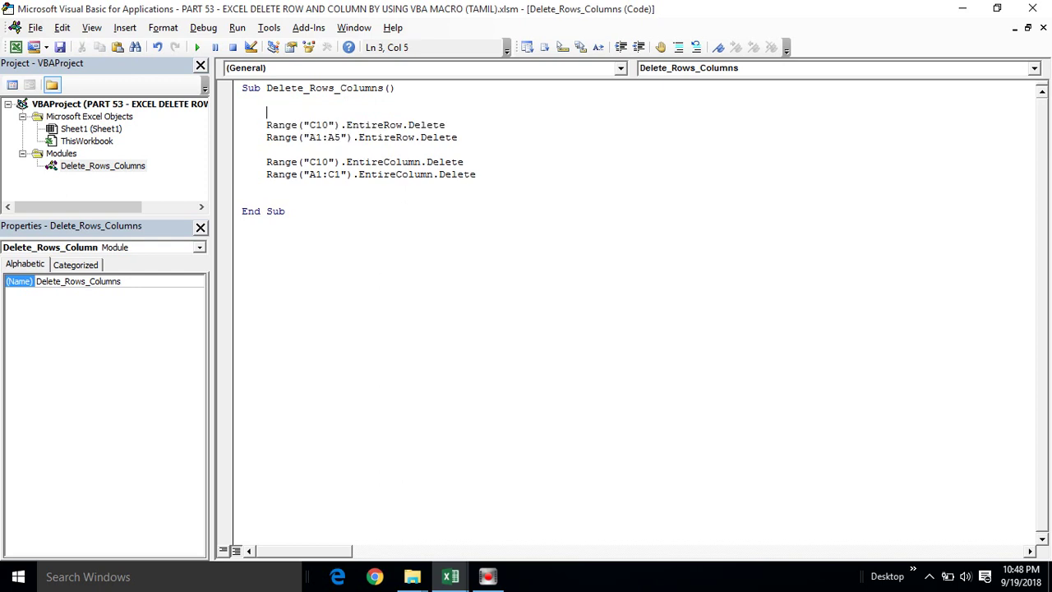
pyautogui.doubleClick(525, 9)
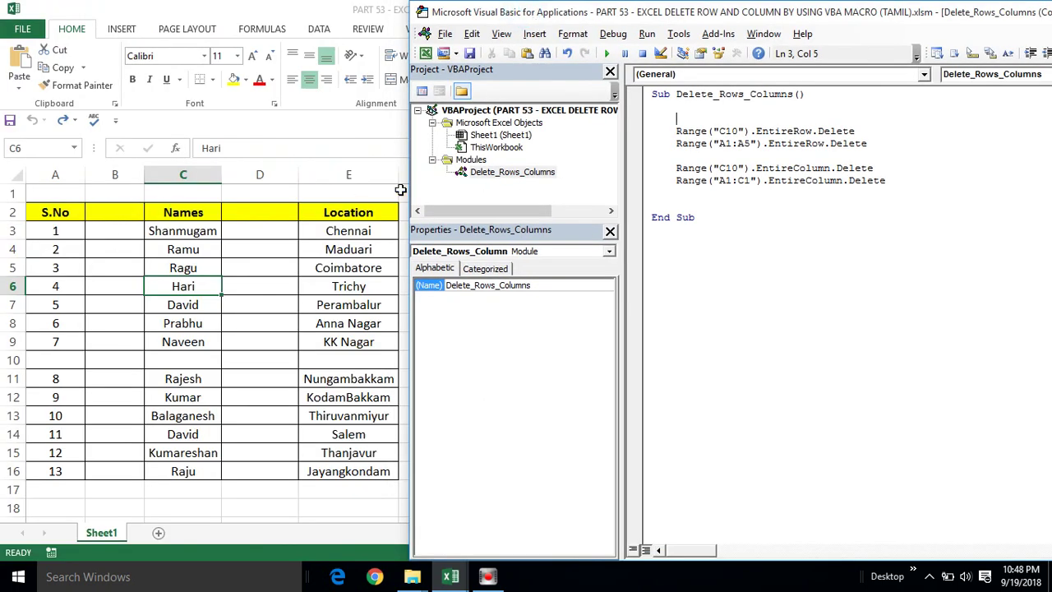
pyautogui.click(712, 131)
pyautogui.moveTo(718, 131); pyautogui.dragTo(742, 131)
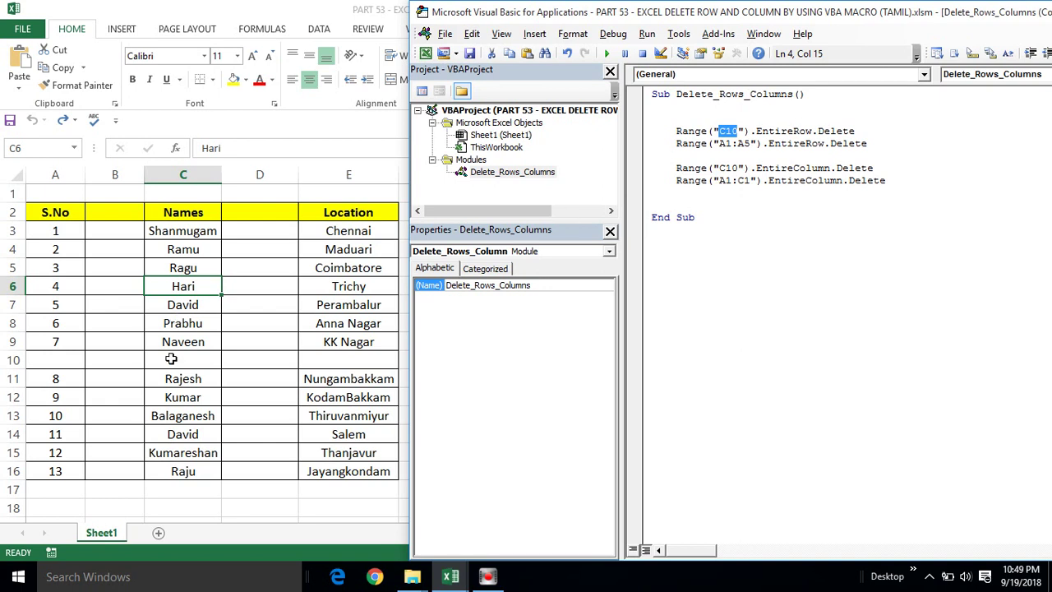
pyautogui.click(186, 168)
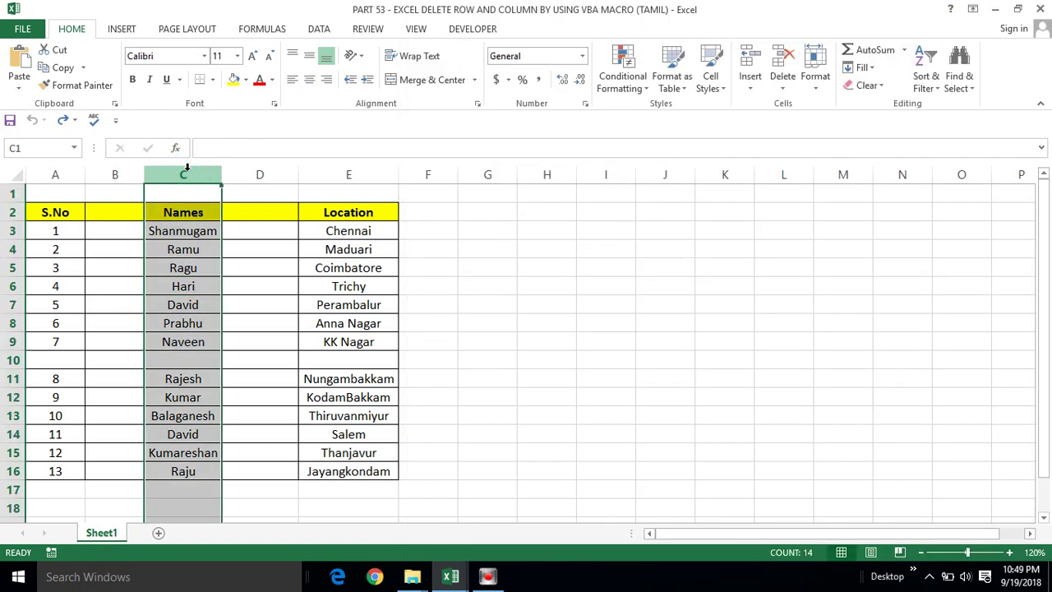
pyautogui.click(162, 360)
pyautogui.click(13, 360)
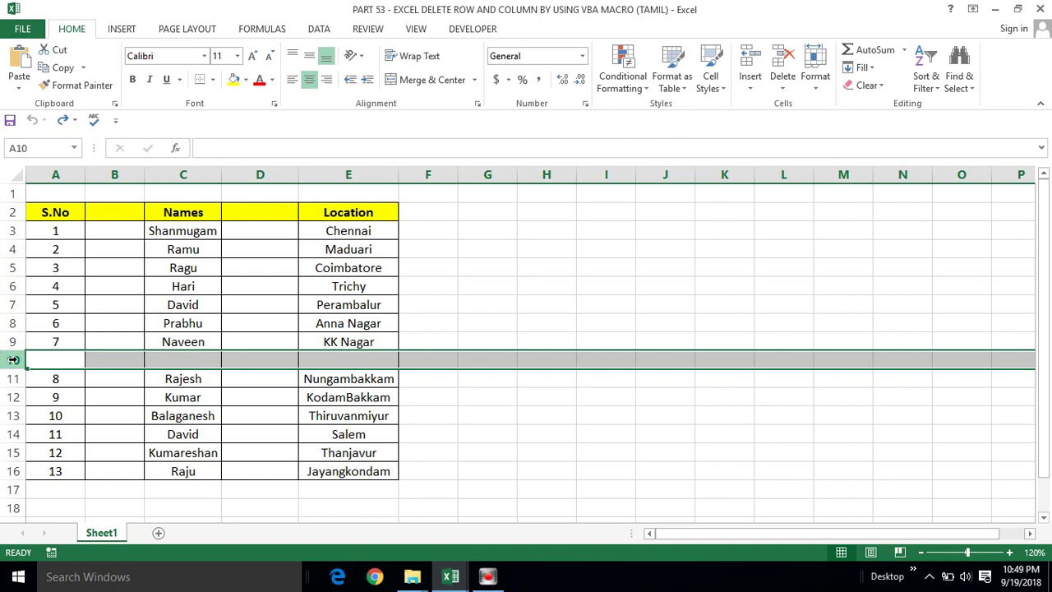
pyautogui.click(175, 359)
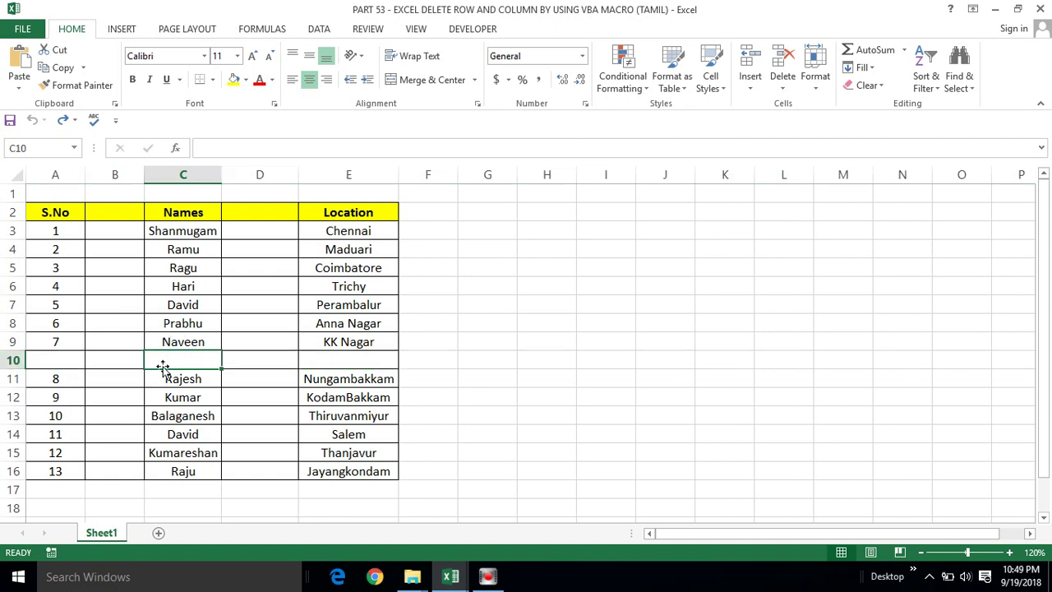
pyautogui.hotkey('alt', 'F11')
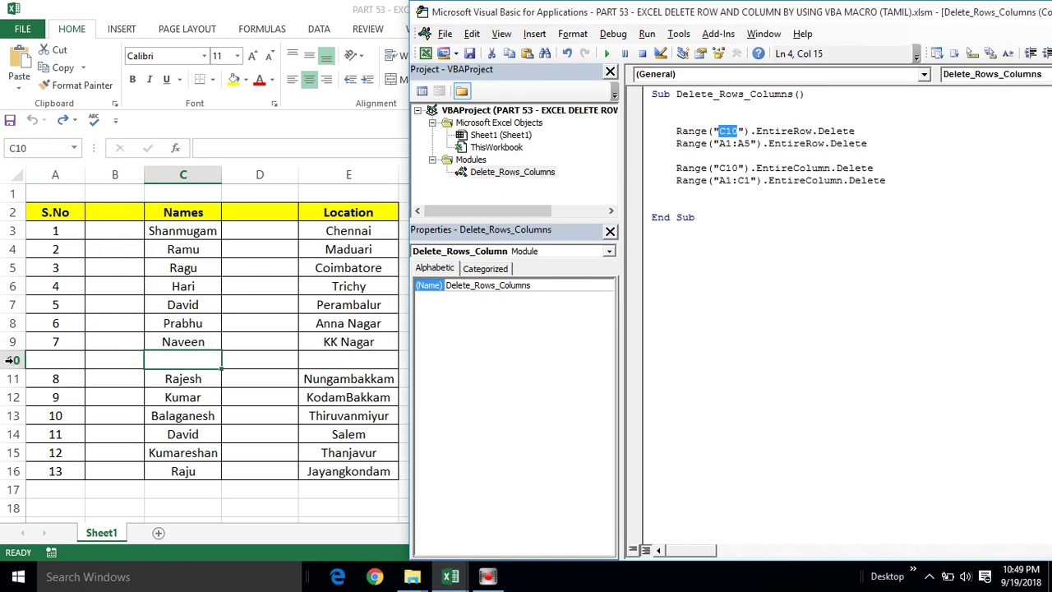
pyautogui.click(12, 360)
pyautogui.click(197, 365)
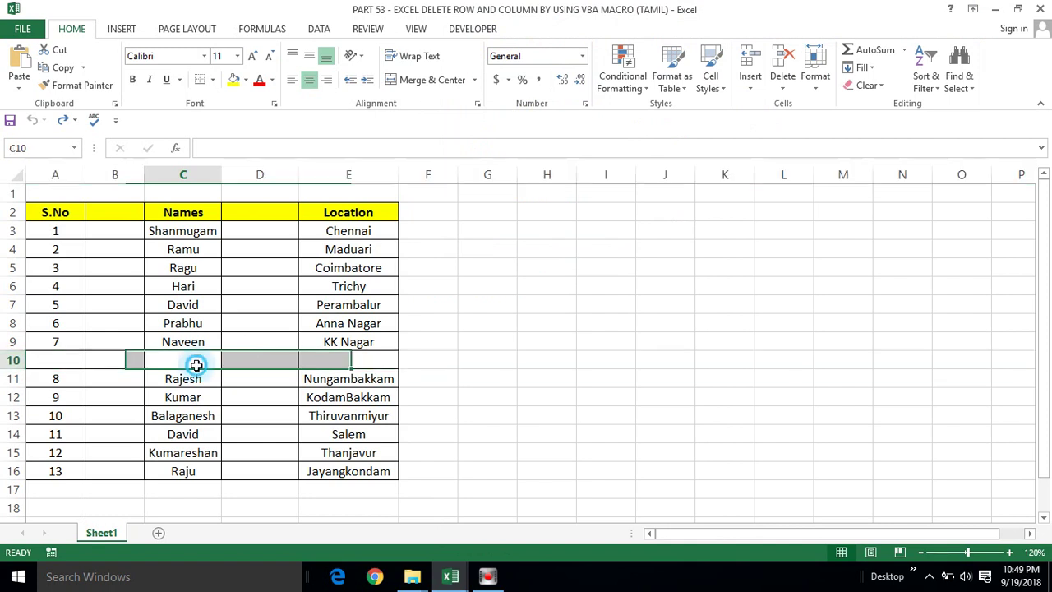
pyautogui.hotkey('alt', 'F11')
pyautogui.click(730, 95)
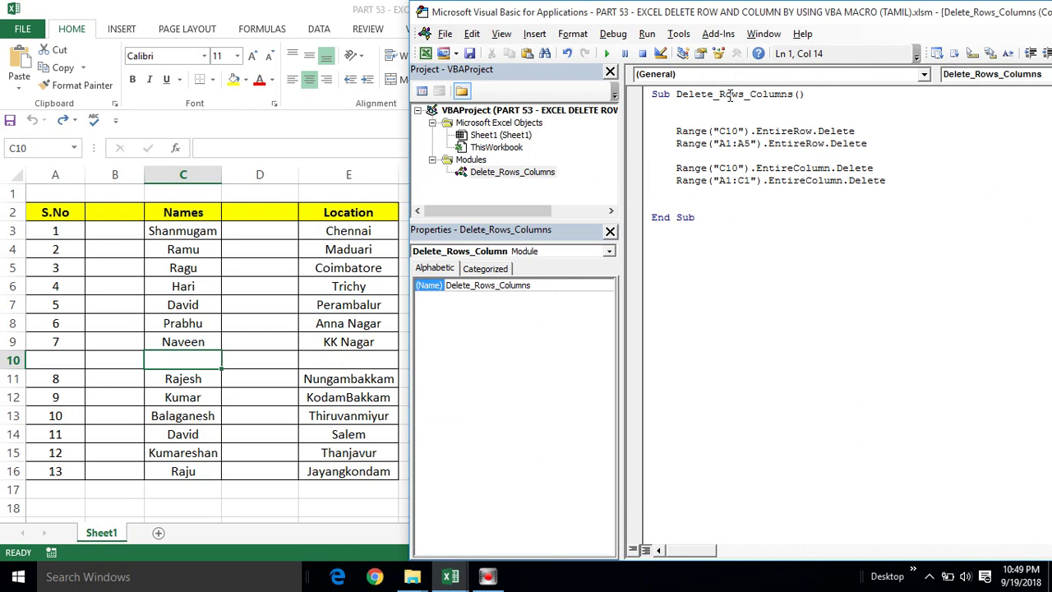
# Step through the macro with F8 to run the statement deleting row 10.
pyautogui.press('F8')
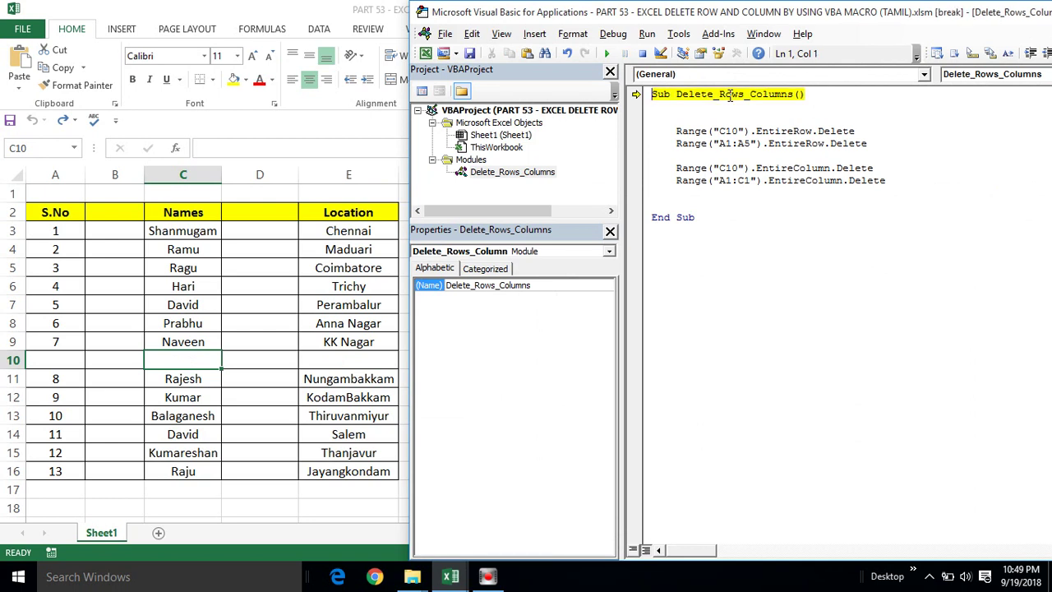
pyautogui.press('F8')
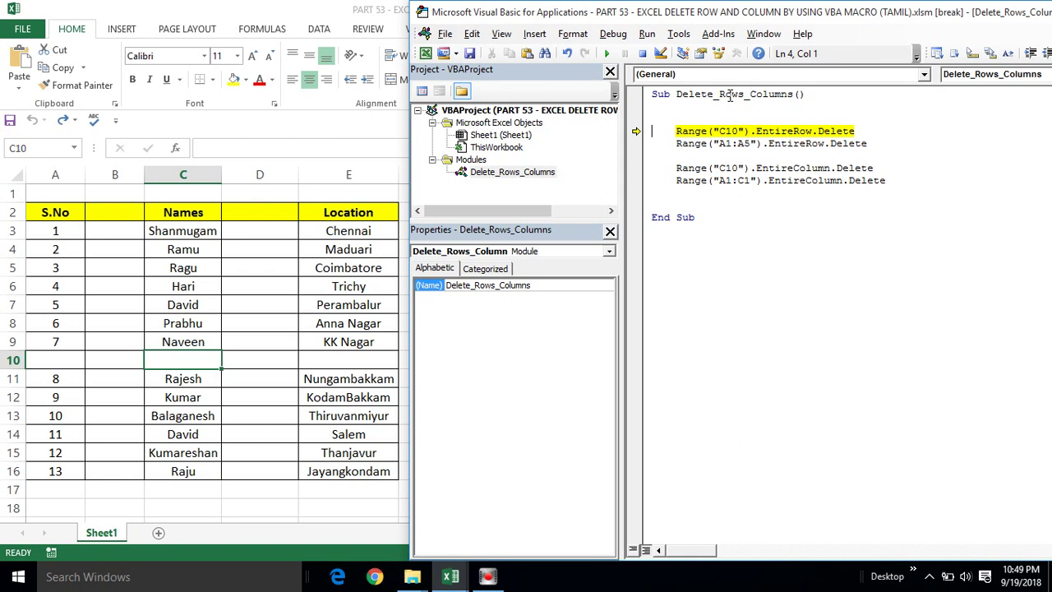
pyautogui.press('F8')
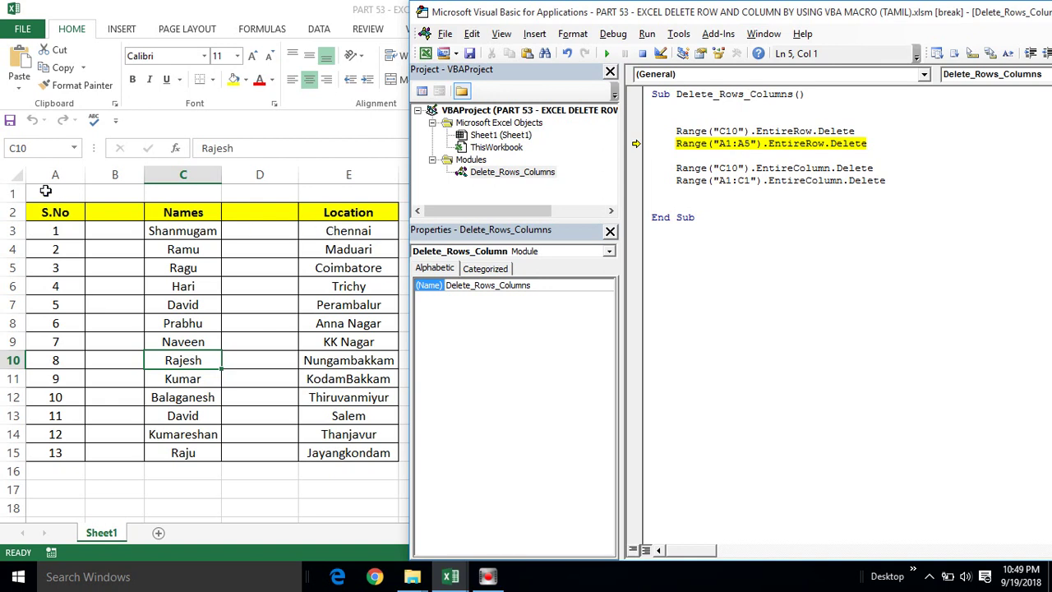
# Preview rows 1 to 5 in Excel, then return to the code paused on the row-delete line.
pyautogui.click(45, 190)
pyautogui.hotkey('shift', 'Down')
pyautogui.hotkey('shift', 'Down')
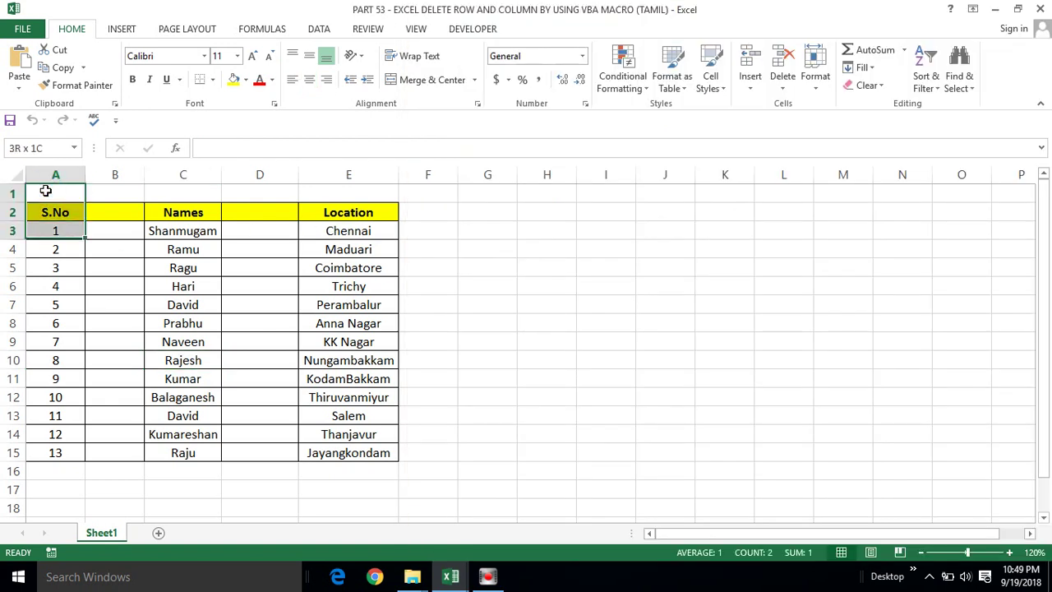
pyautogui.hotkey('shift', 'Down')
pyautogui.hotkey('shift', 'Down')
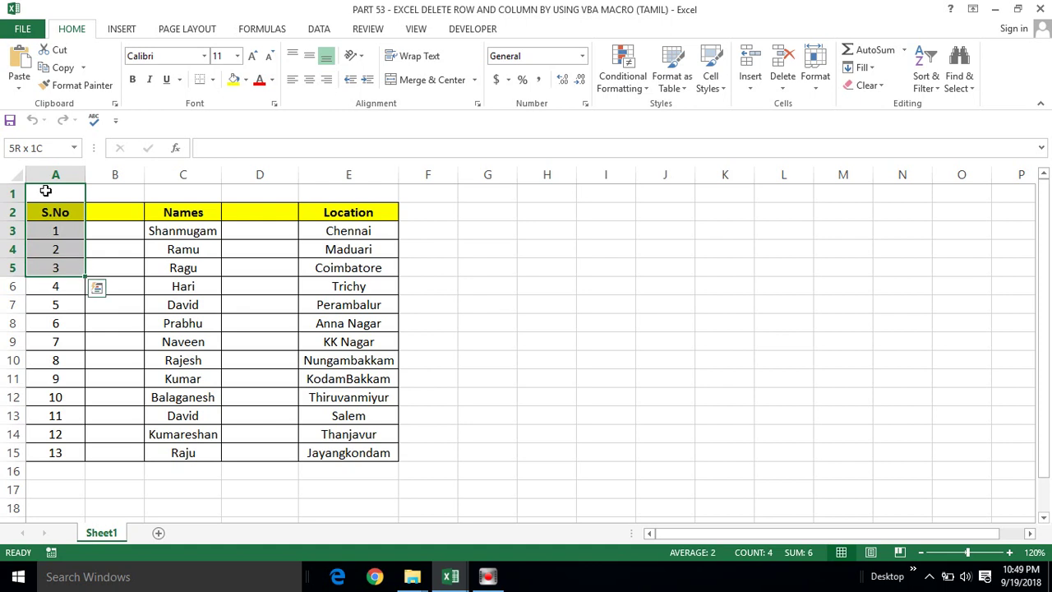
pyautogui.hotkey('shift', 'space')
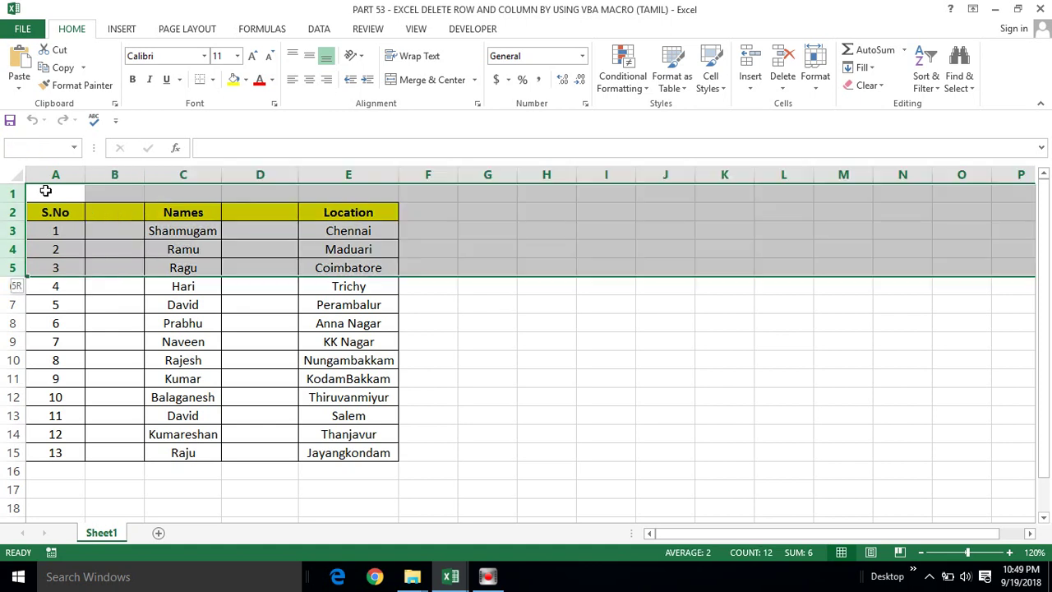
pyautogui.click(46, 191)
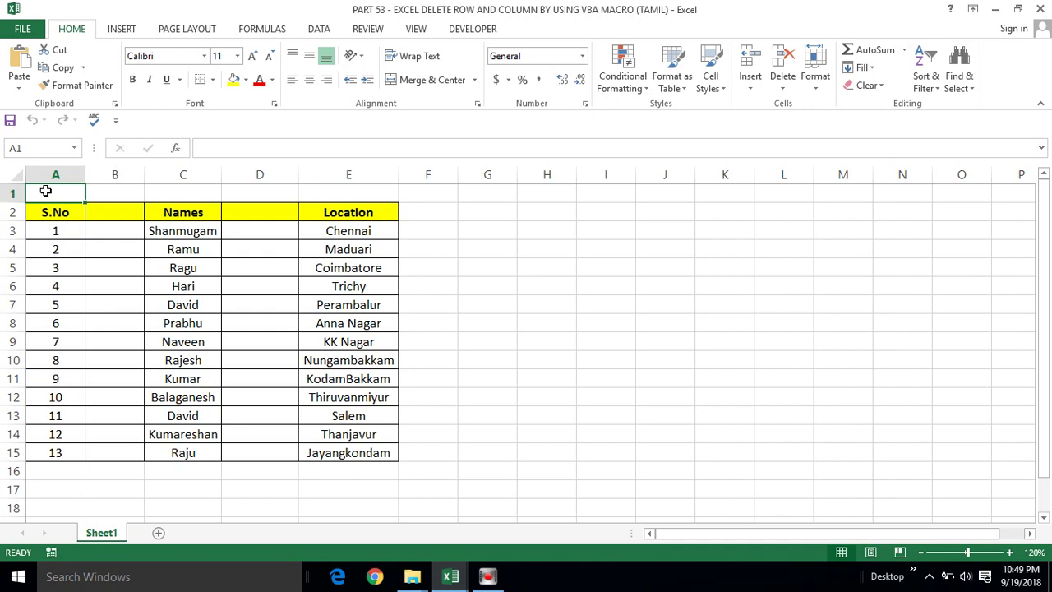
pyautogui.hotkey('alt', 'F11')
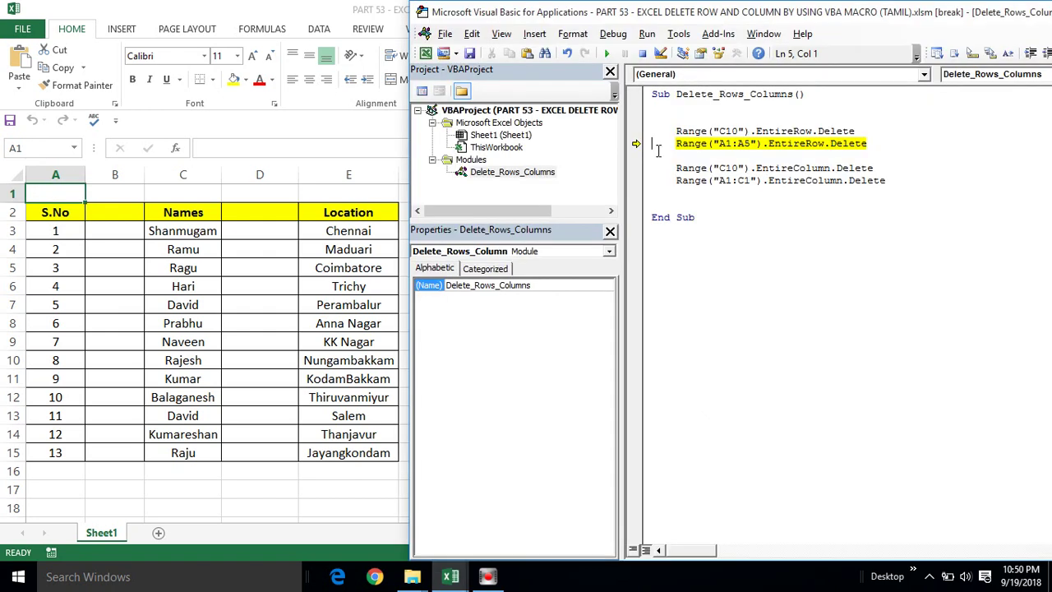
pyautogui.click(721, 144)
# Run the line deleting rows 1–5, then check the sheet by selecting column C, C10 and row 10.
pyautogui.press('F8')
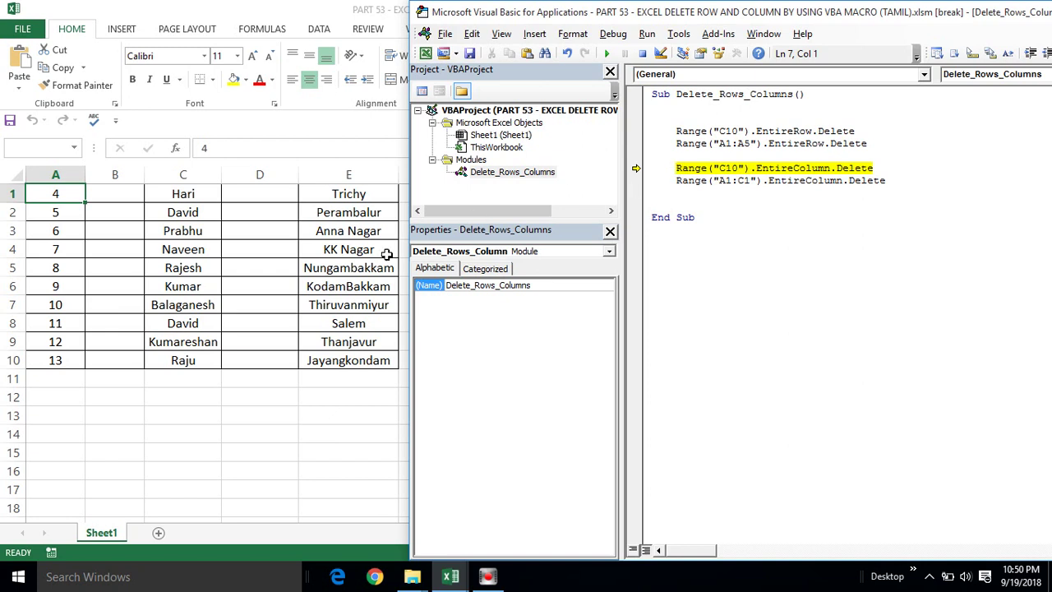
pyautogui.click(179, 305)
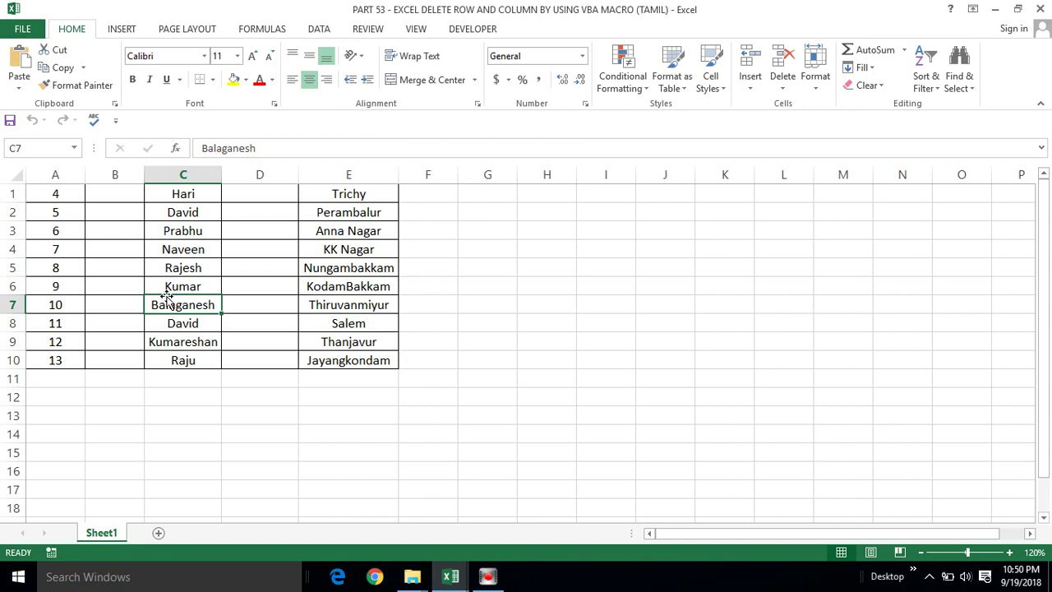
pyautogui.click(185, 172)
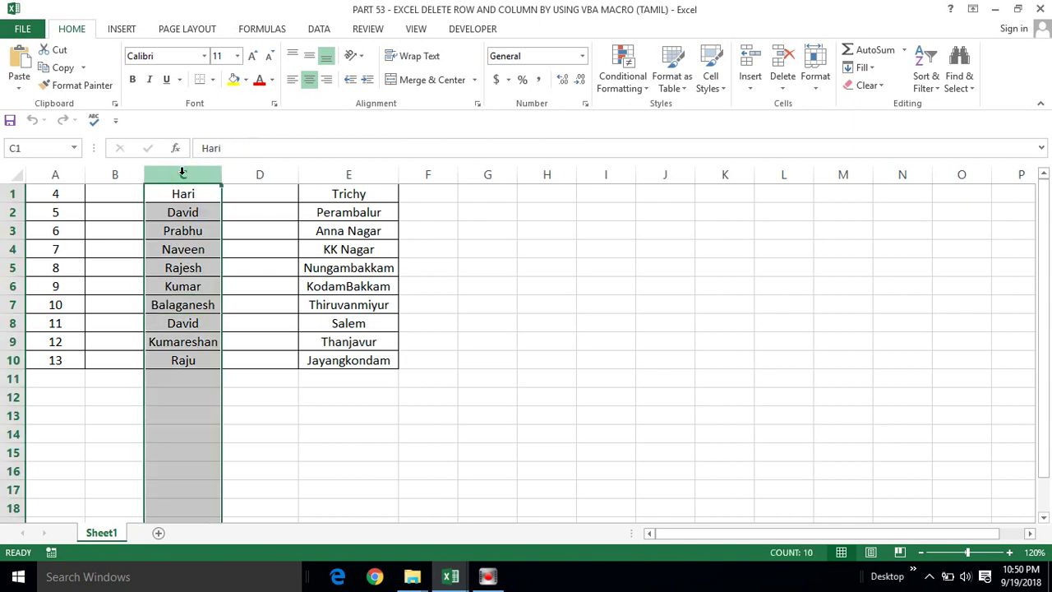
pyautogui.click(173, 359)
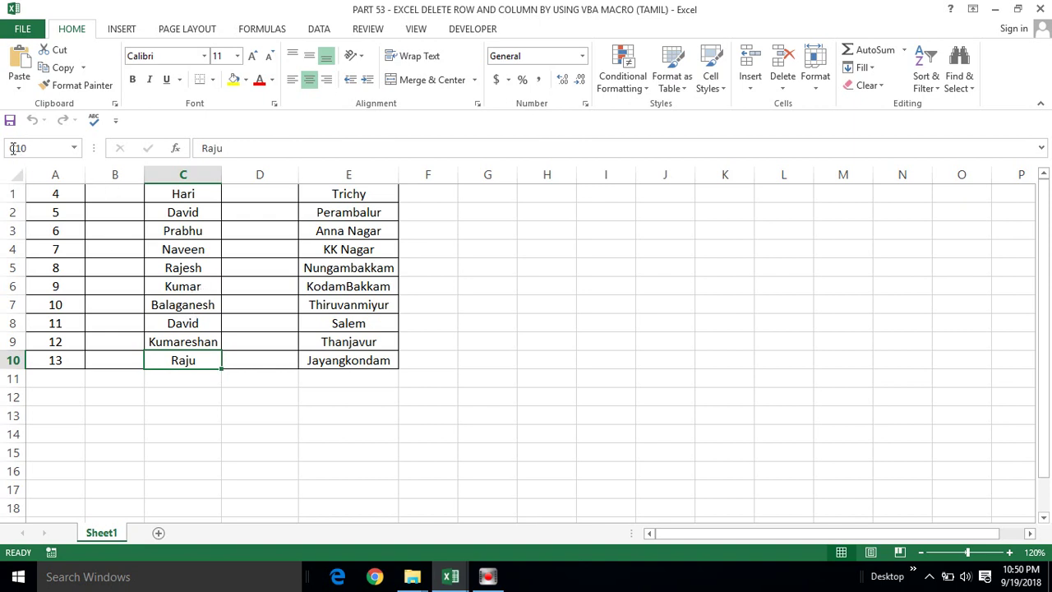
pyautogui.click(16, 360)
pyautogui.click(156, 355)
# Highlight column C as the next deletion target and go back to the code paused on the C10 line.
pyautogui.click(183, 172)
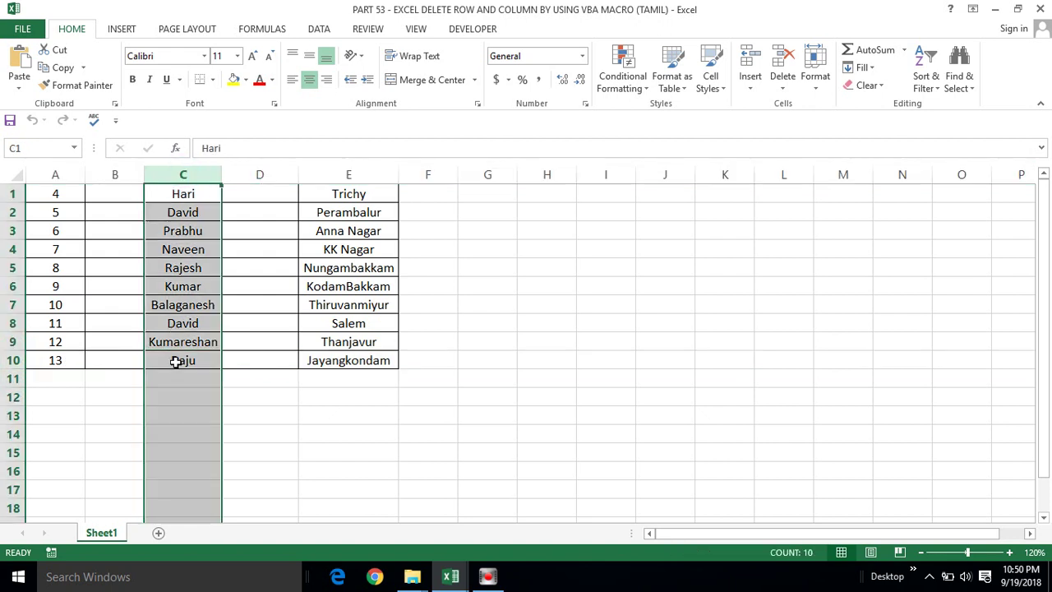
pyautogui.click(176, 362)
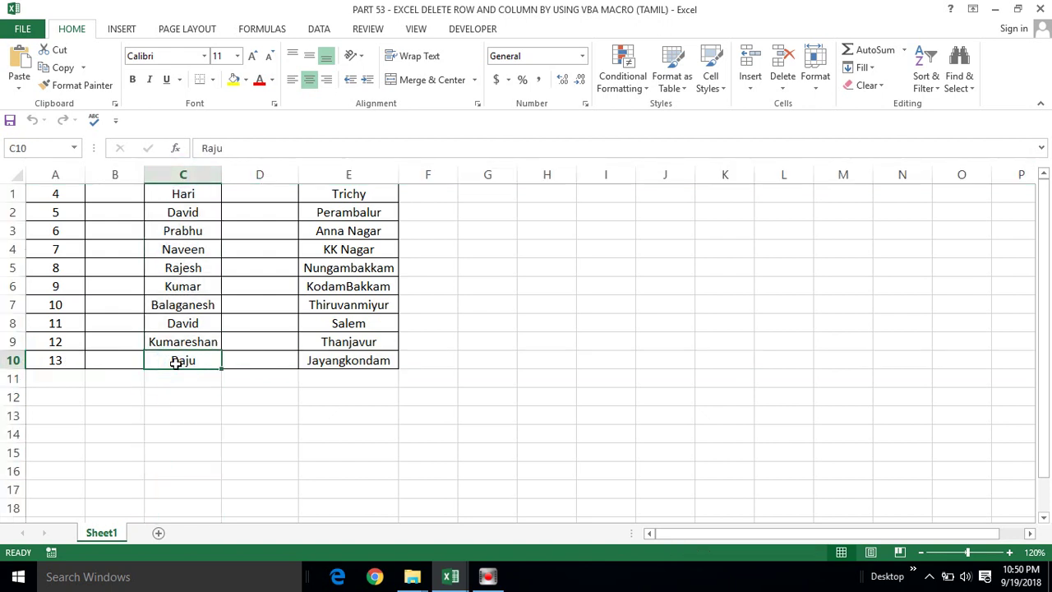
pyautogui.click(183, 169)
pyautogui.click(179, 232)
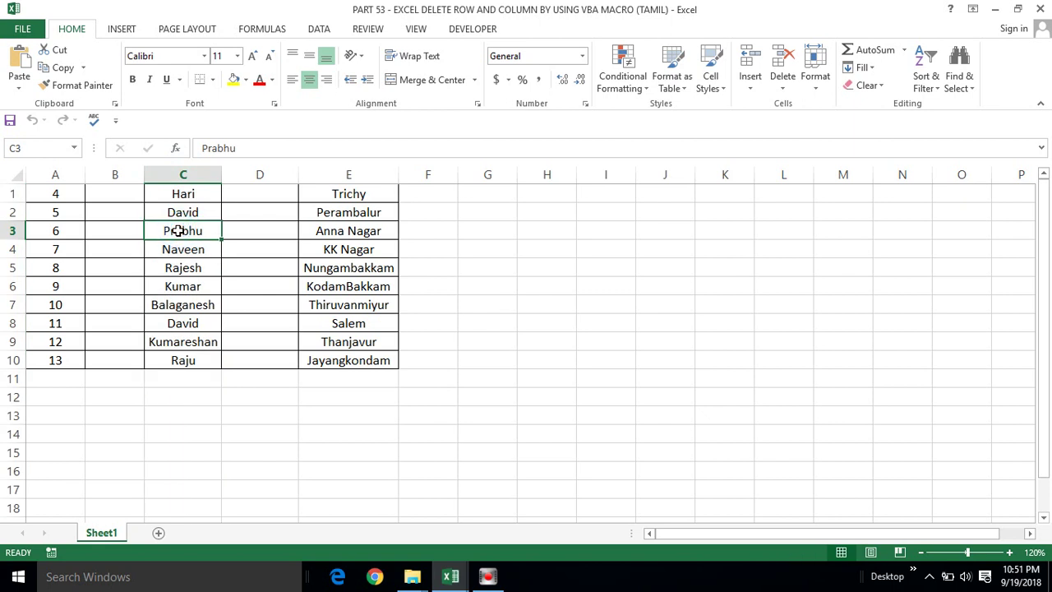
pyautogui.hotkey('alt', 'F11')
pyautogui.click(712, 168)
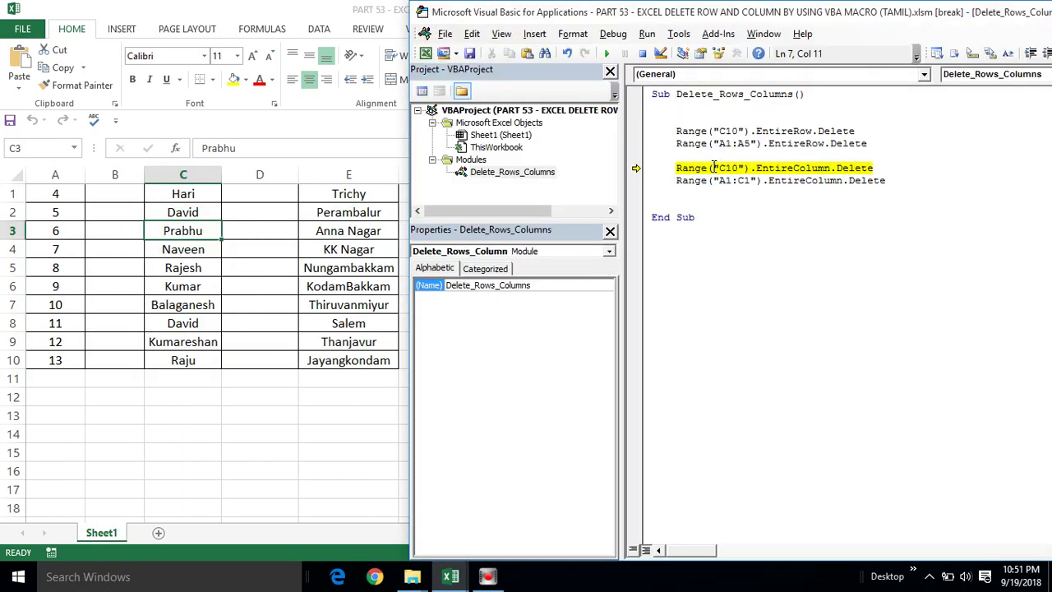
# Run the line deleting column C, then select columns A to C in Excel.
pyautogui.press('F8')
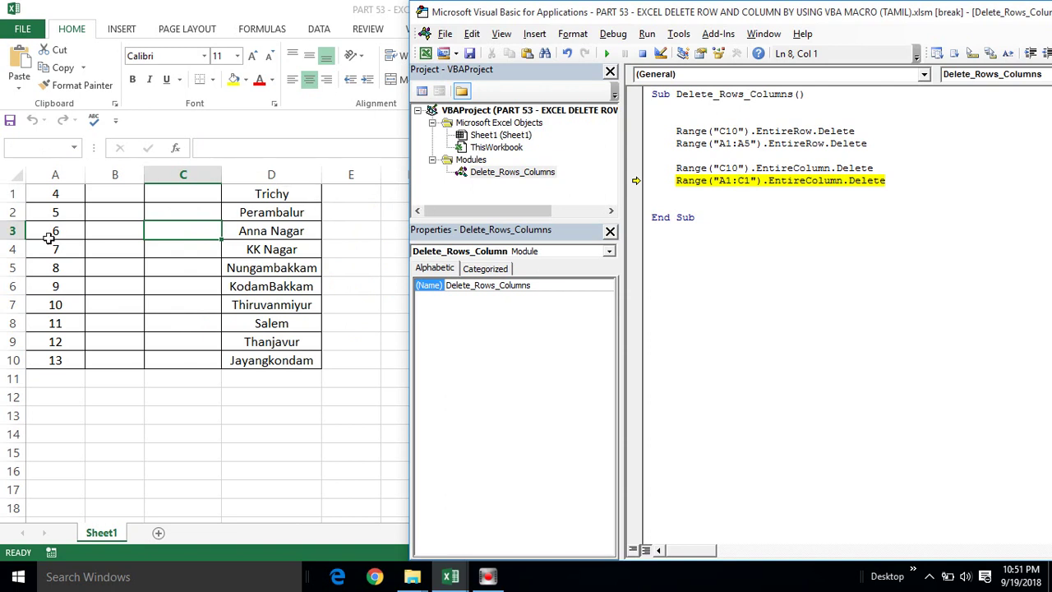
pyautogui.click(48, 193)
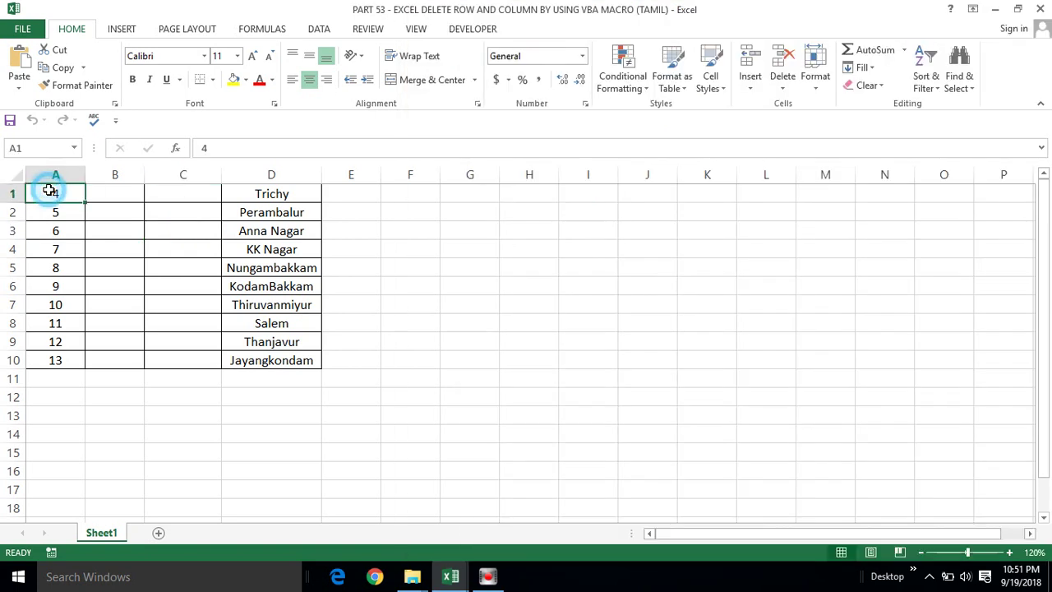
pyautogui.hotkey('shift', 'Right')
pyautogui.hotkey('shift', 'Right')
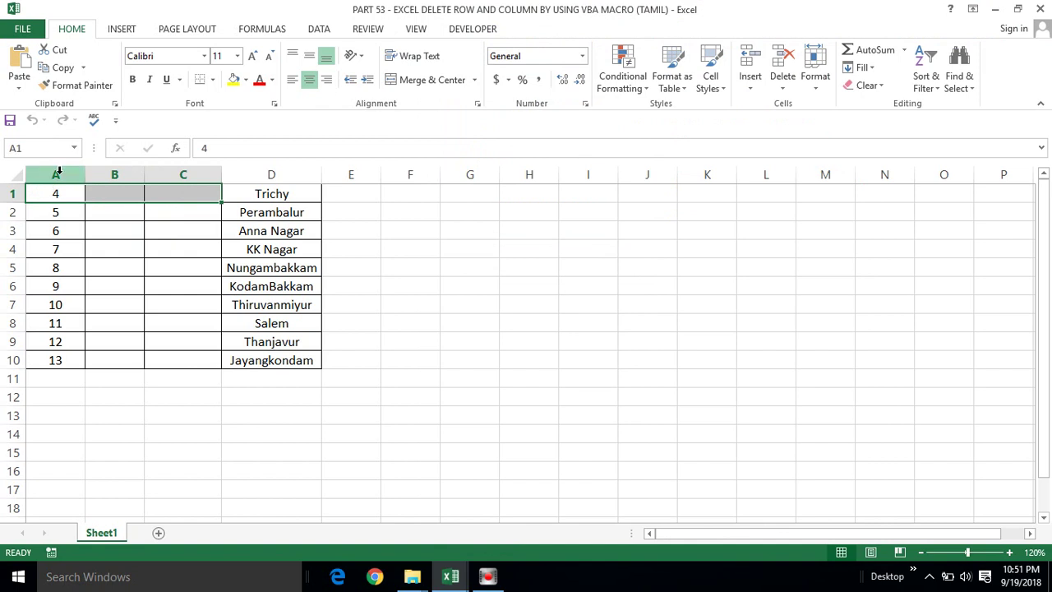
pyautogui.hotkey('ctrl', 'space')
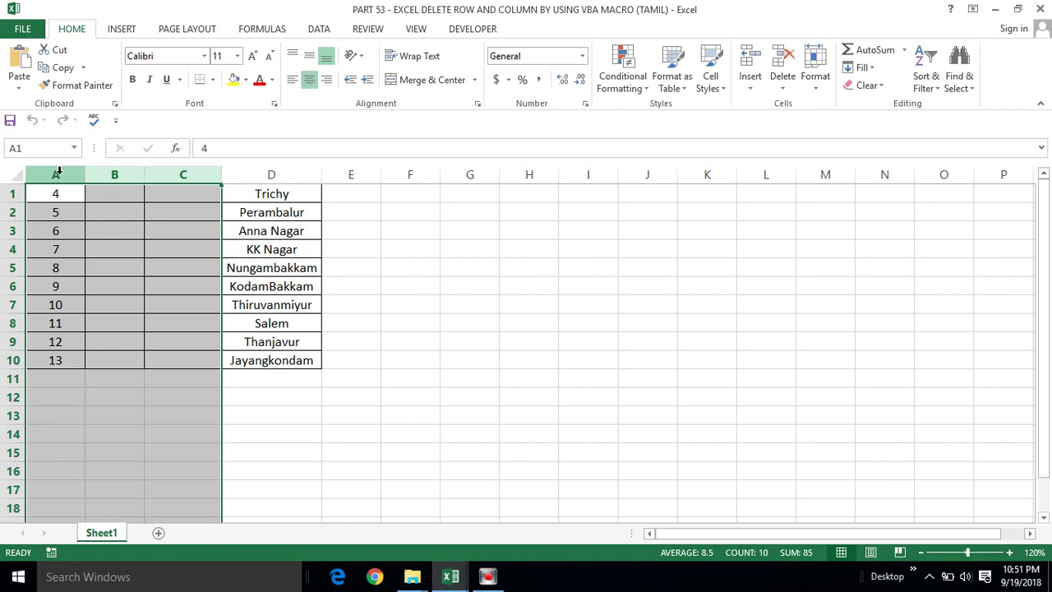
# Run the line deleting columns A to C and view the resulting sheet.
pyautogui.hotkey('alt', 'Tab')
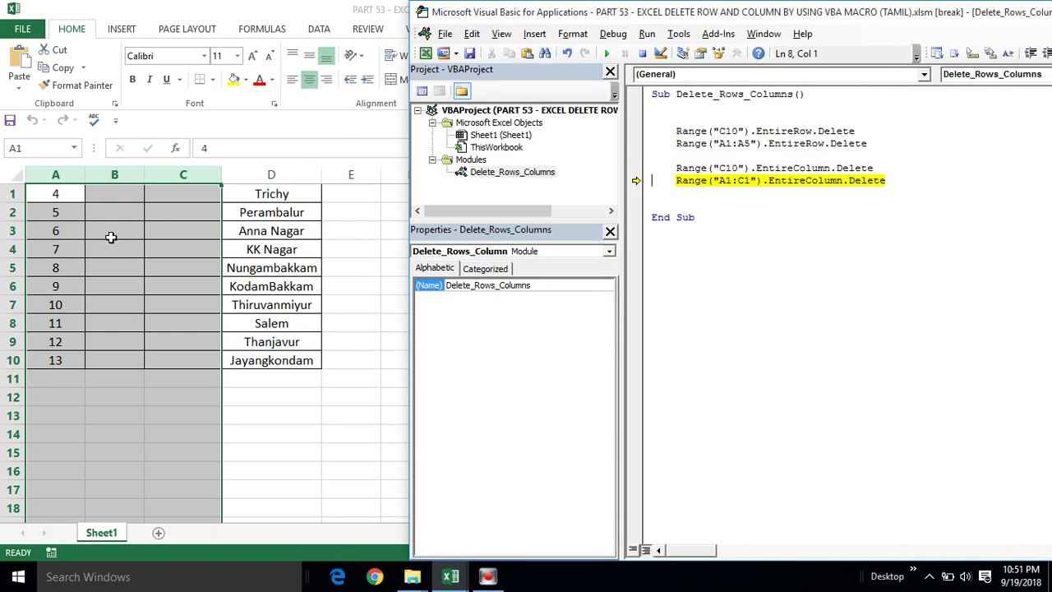
pyautogui.hotkey('alt', 'Tab')
pyautogui.click(101, 294)
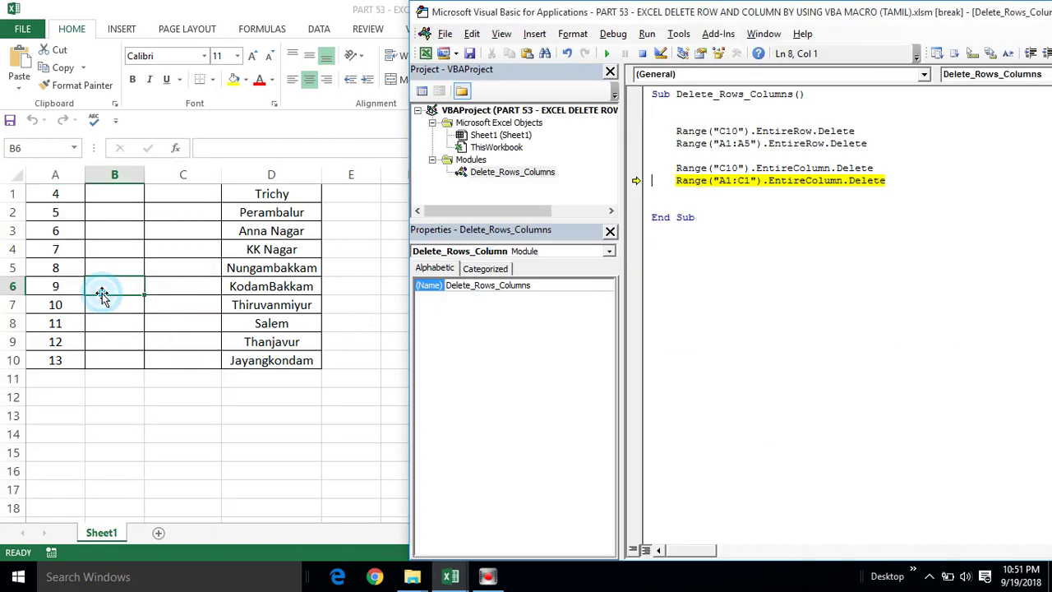
pyautogui.click(753, 183)
pyautogui.press('F8')
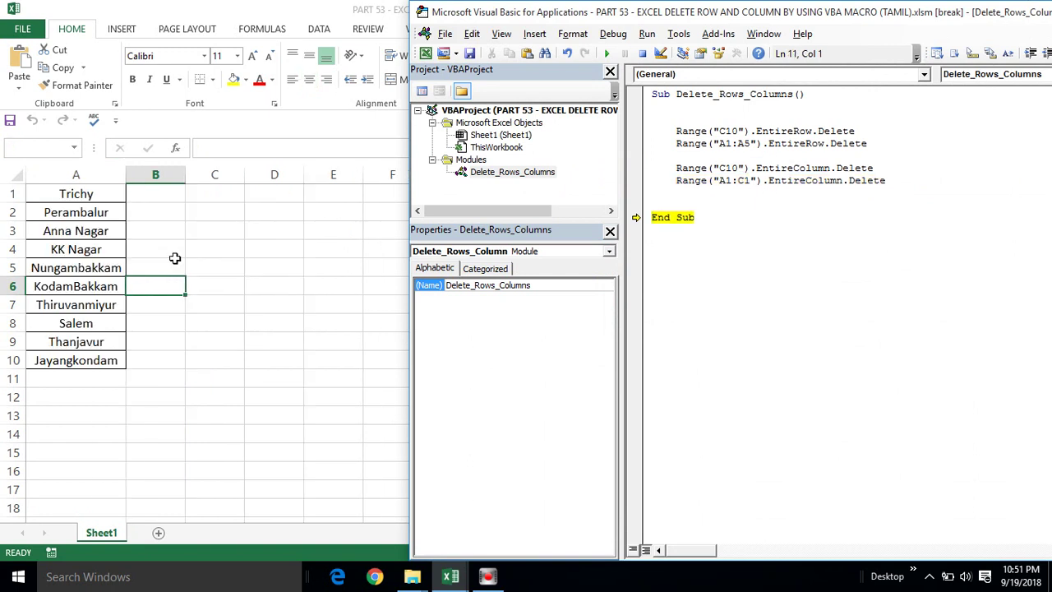
pyautogui.click(51, 197)
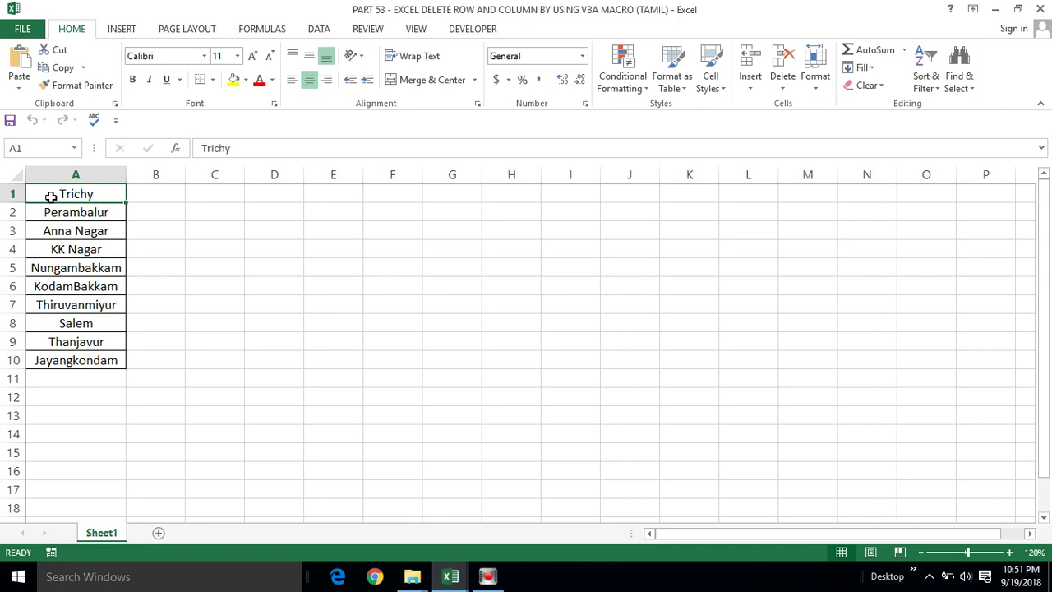
# Select the ten locations in A1:A10, then step past End Sub to finish the Delete_Rows_Columns macro.
pyautogui.hotkey('ctrl', 'shift', 'Down')
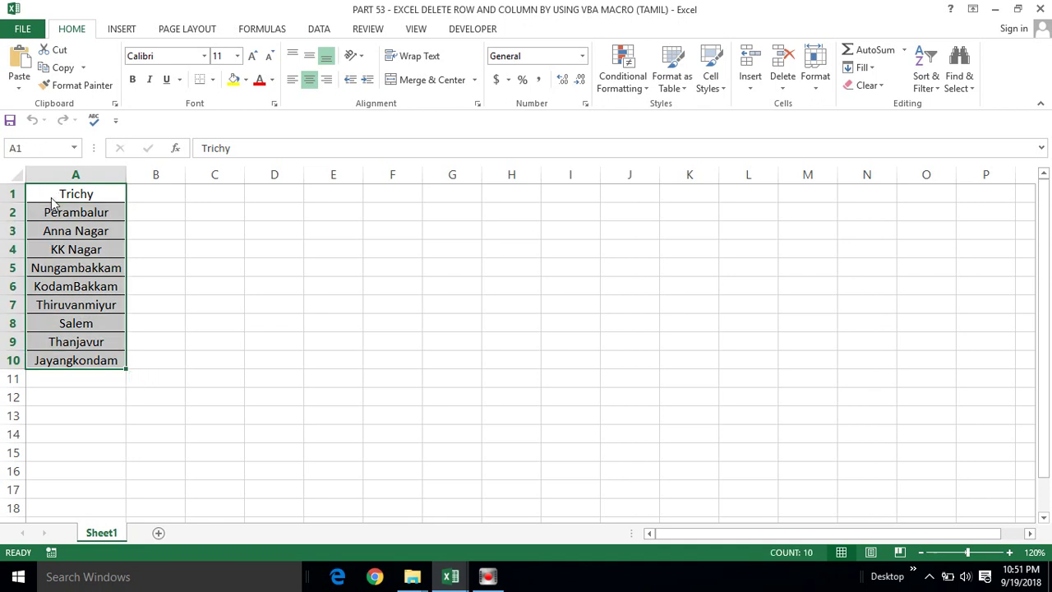
pyautogui.hotkey('alt', 'F11')
pyautogui.click(700, 218)
pyautogui.press('F8')
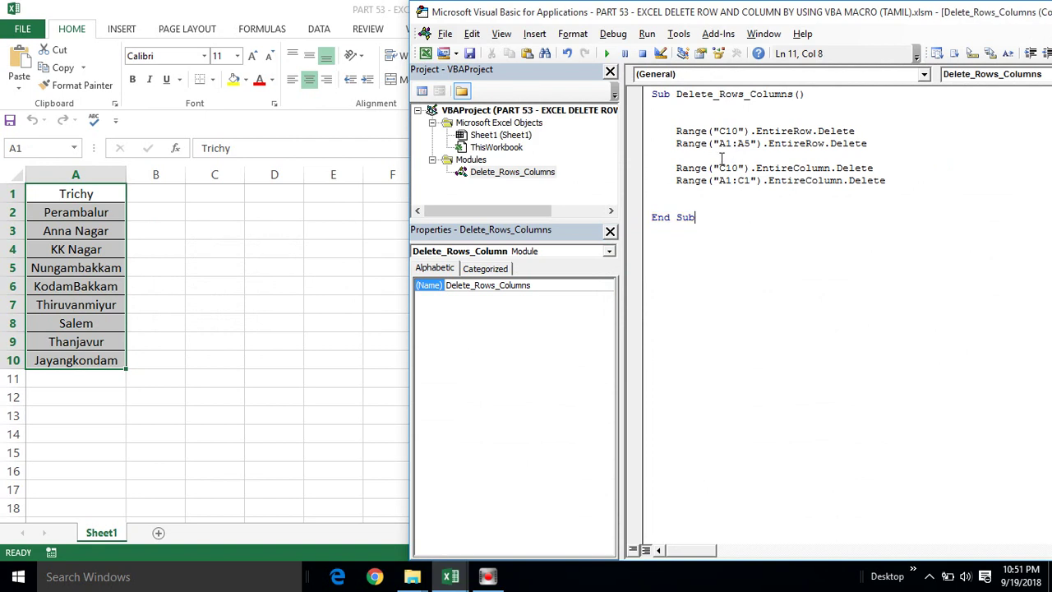